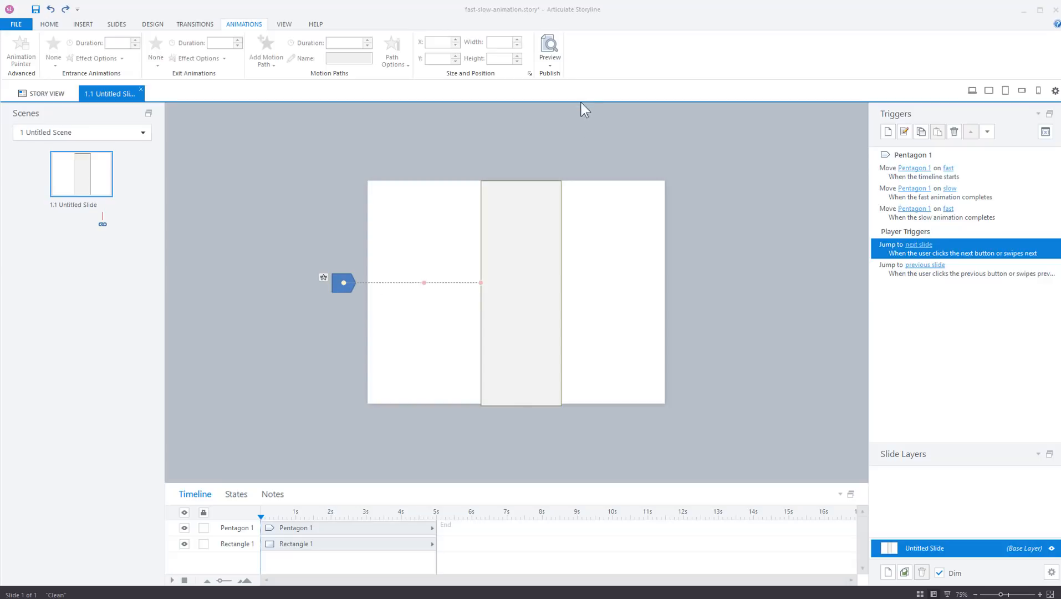
Preview the existing slide's fast-slow animation and return to editing.
{"action": "left_click", "coordinate": [552, 61]}
{"action": "left_click", "coordinate": [564, 78]}
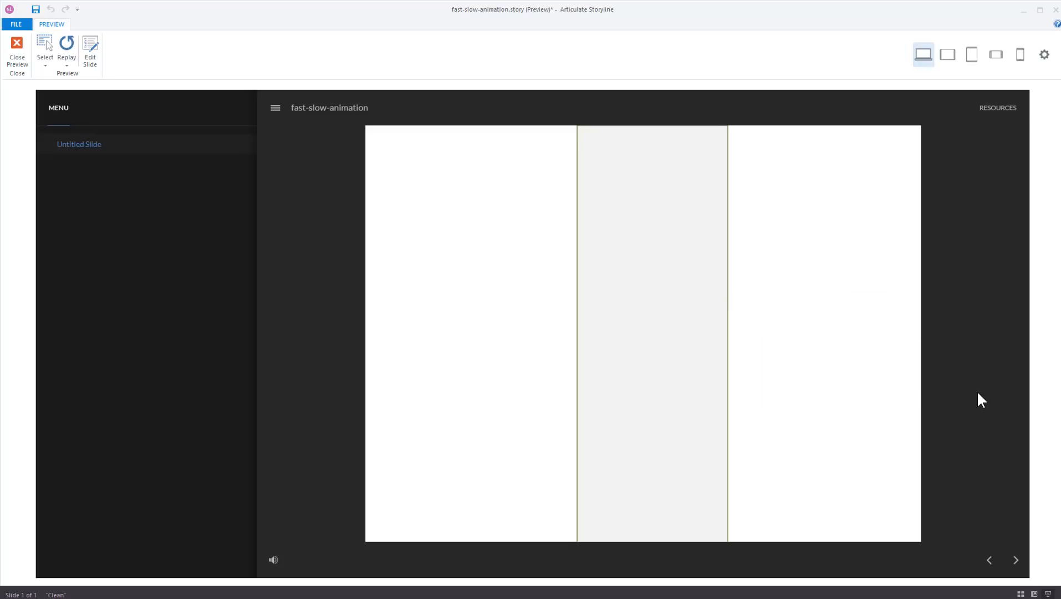
{"action": "left_click", "coordinate": [17, 51]}
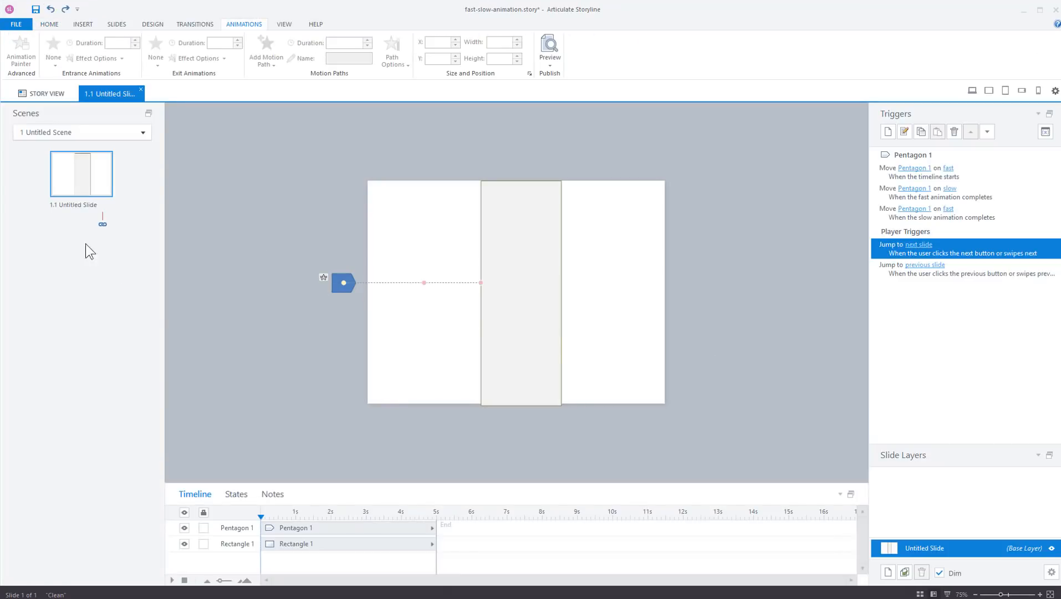
Add a new slide with the Blank layout linked after slide 1.1.
{"action": "right_click", "coordinate": [103, 224]}
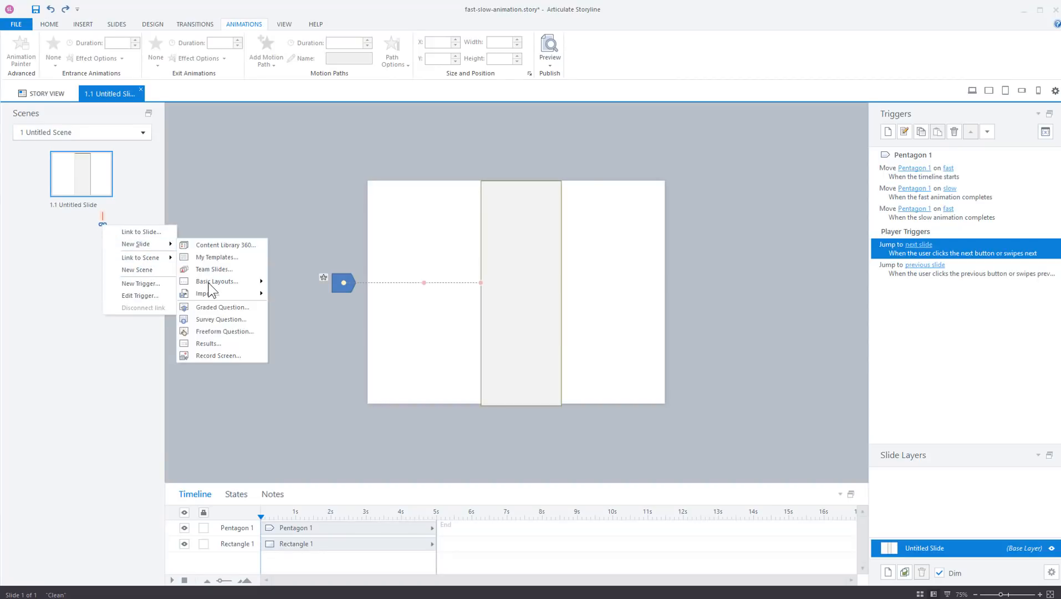
{"action": "mouse_move", "coordinate": [144, 244]}
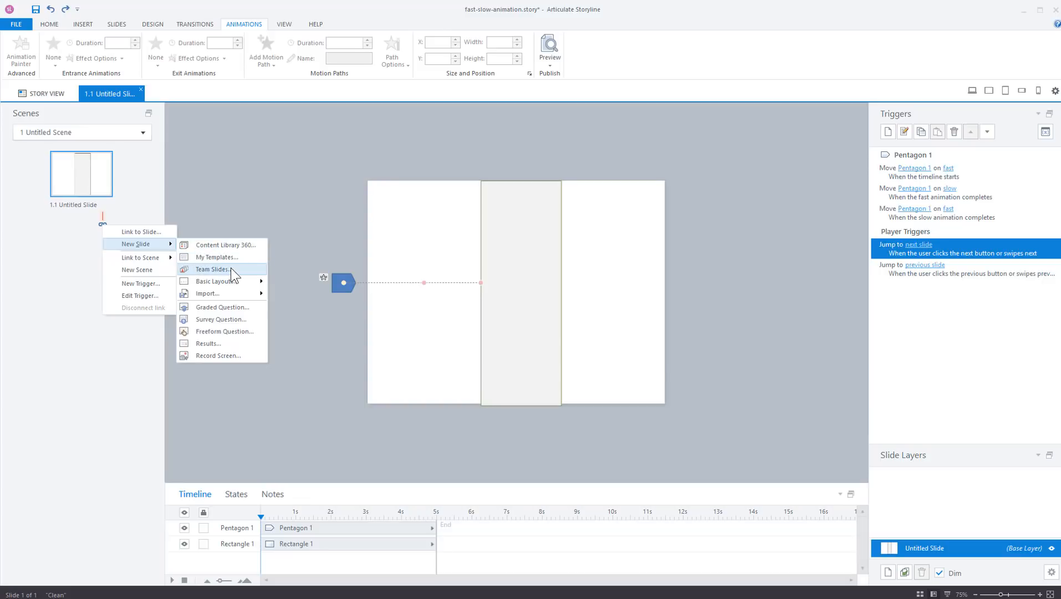
{"action": "mouse_move", "coordinate": [230, 276]}
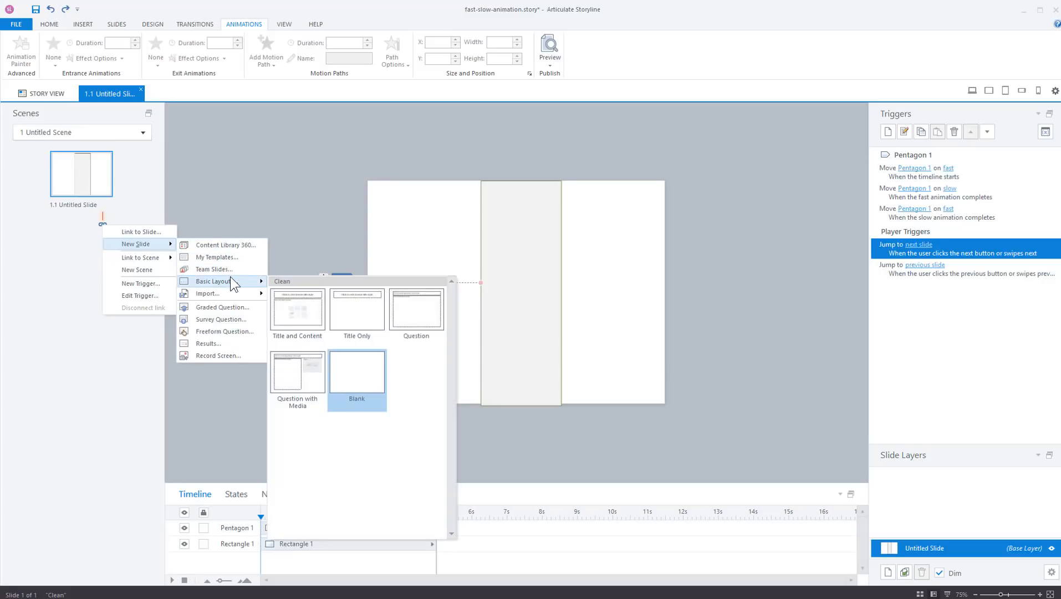
{"action": "left_click", "coordinate": [357, 379]}
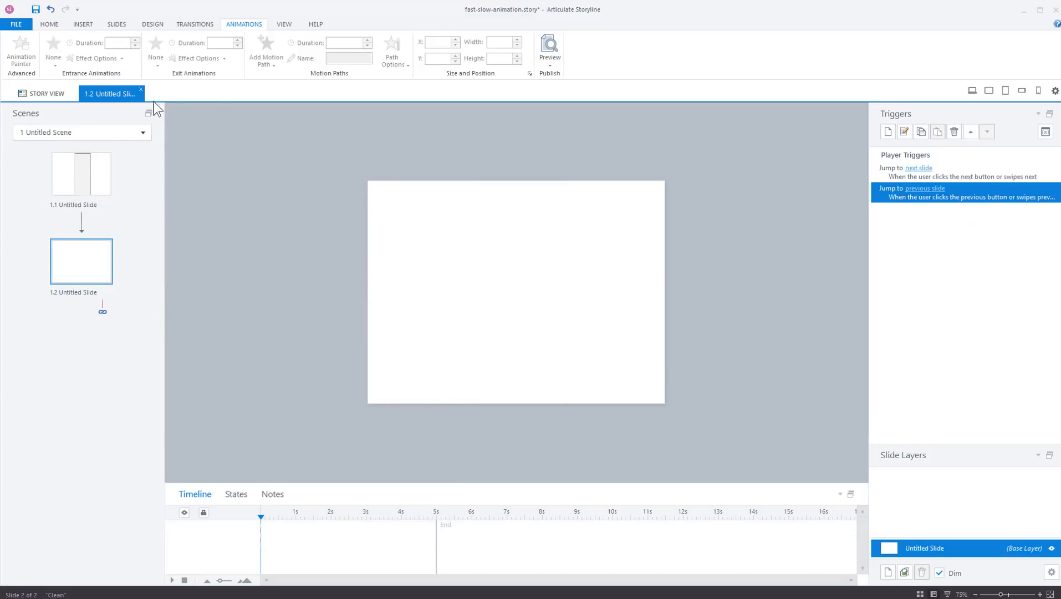
Draw a tall rectangle in the middle of the blank slide.
{"action": "left_click", "coordinate": [86, 25]}
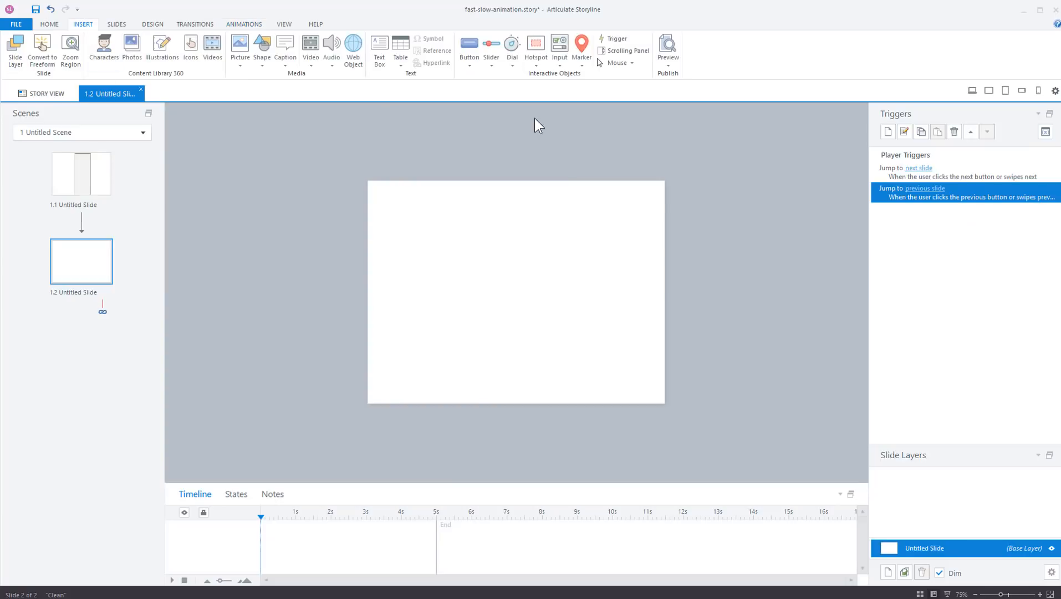
{"action": "left_click", "coordinate": [262, 55]}
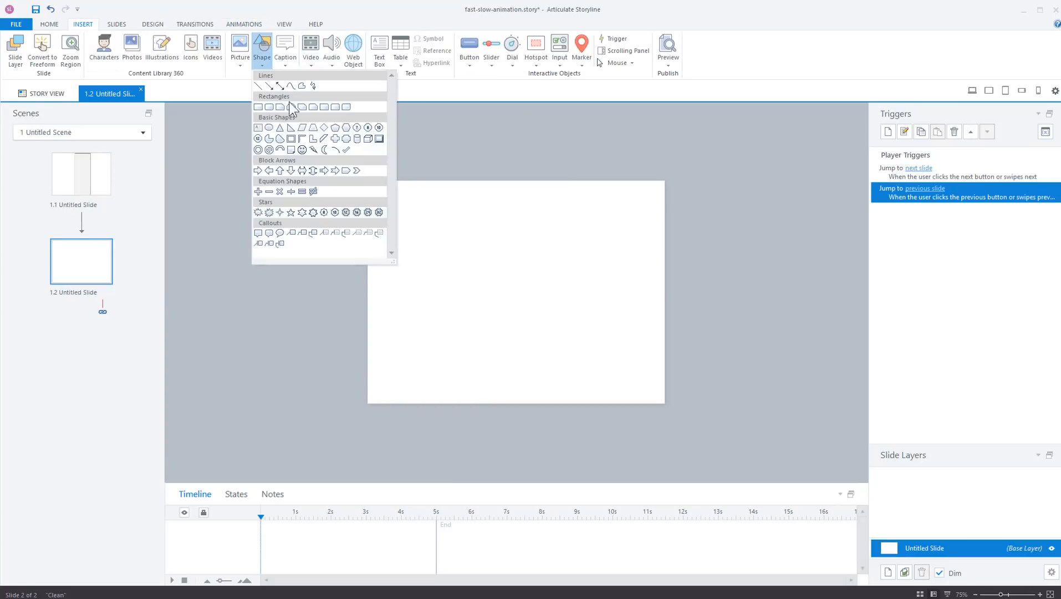
{"action": "left_click", "coordinate": [259, 107]}
{"action": "mouse_move", "coordinate": [481, 190]}
{"action": "left_mouse_down"}
{"action": "mouse_move", "coordinate": [506, 351]}
{"action": "mouse_move", "coordinate": [584, 374]}
{"action": "left_mouse_up"}
{"action": "left_click_drag", "start_coordinate": [515, 288], "coordinate": [506, 291]}
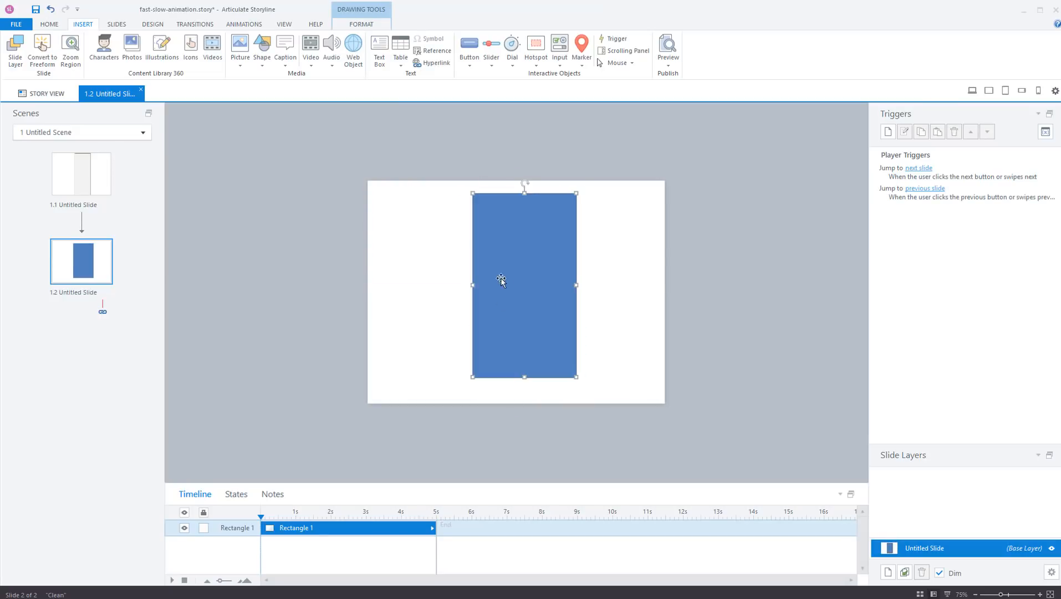
Draw a circle about 98 px wide beyond the slide's left edge and give it the green shape style.
{"action": "left_click", "coordinate": [262, 62]}
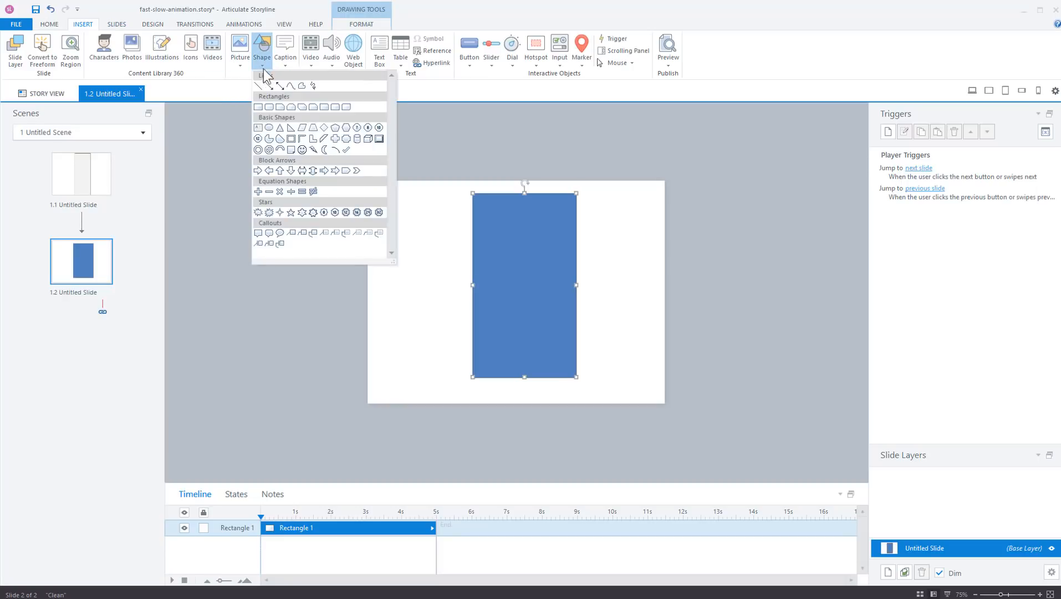
{"action": "left_click", "coordinate": [270, 138]}
{"action": "mouse_move", "coordinate": [388, 261]}
{"action": "left_mouse_down"}
{"action": "mouse_move", "coordinate": [429, 300]}
{"action": "mouse_move", "coordinate": [288, 276]}
{"action": "mouse_move", "coordinate": [306, 288]}
{"action": "mouse_move", "coordinate": [628, 286]}
{"action": "mouse_move", "coordinate": [306, 286]}
{"action": "left_mouse_up"}
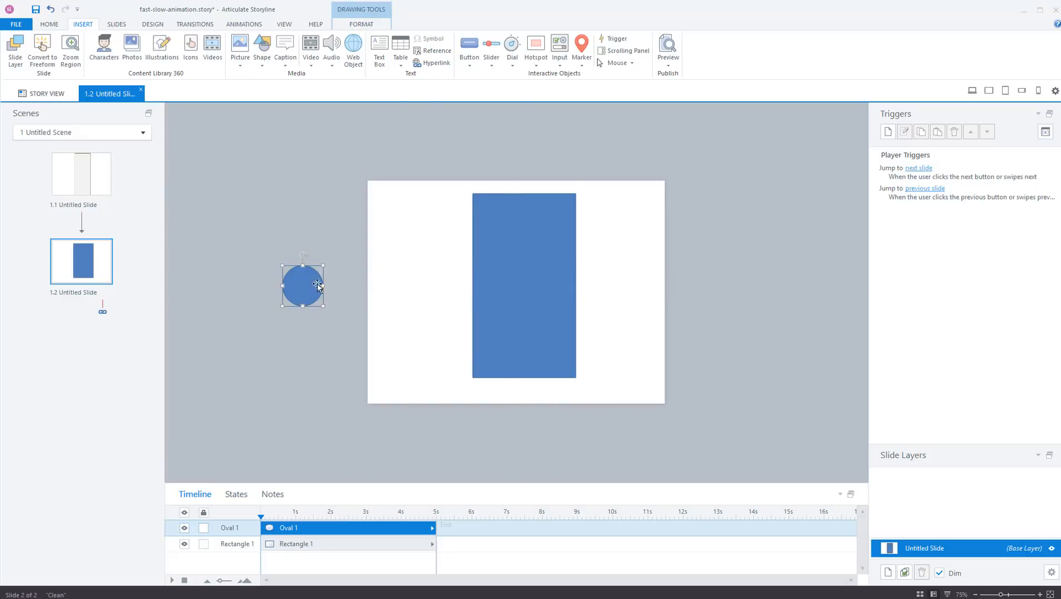
{"action": "left_click", "coordinate": [360, 22]}
{"action": "left_click", "coordinate": [289, 50]}
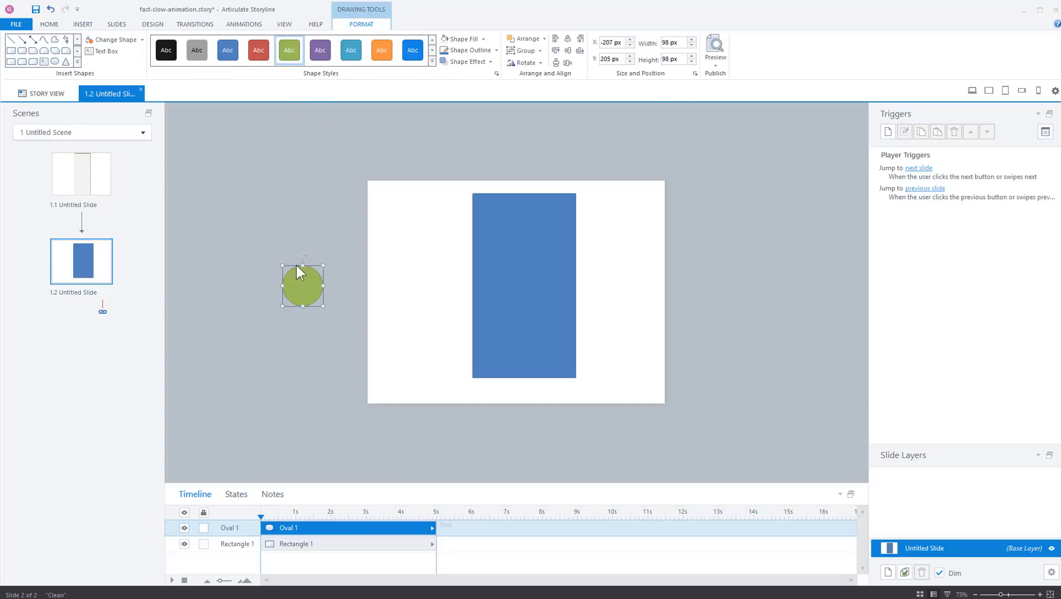
{"action": "left_click", "coordinate": [668, 283]}
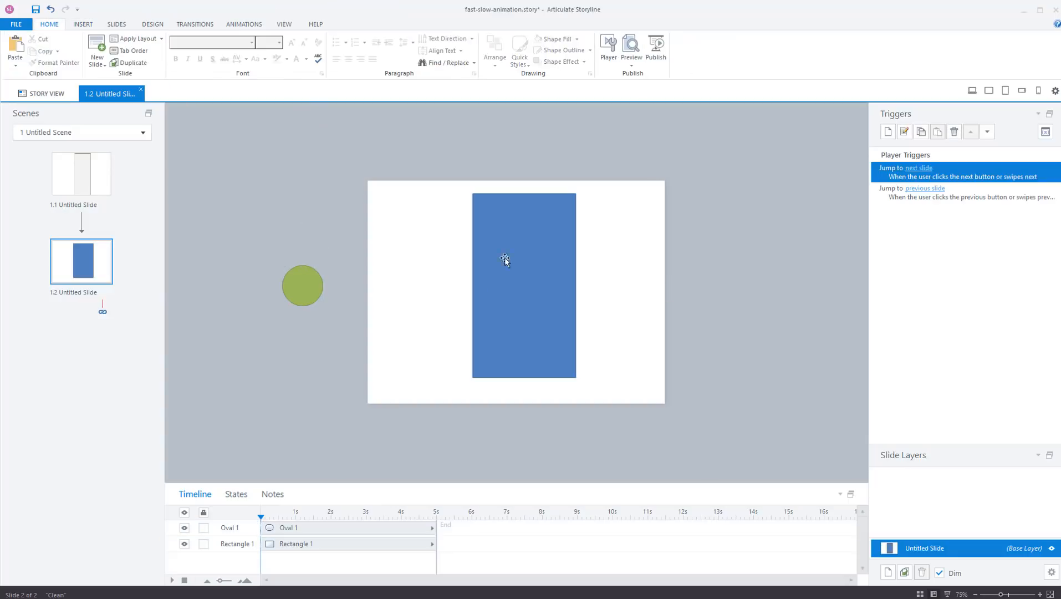
Add a line motion path to the circle and extend it horizontally about 412 px to the rectangle's left edge.
{"action": "left_click", "coordinate": [301, 289]}
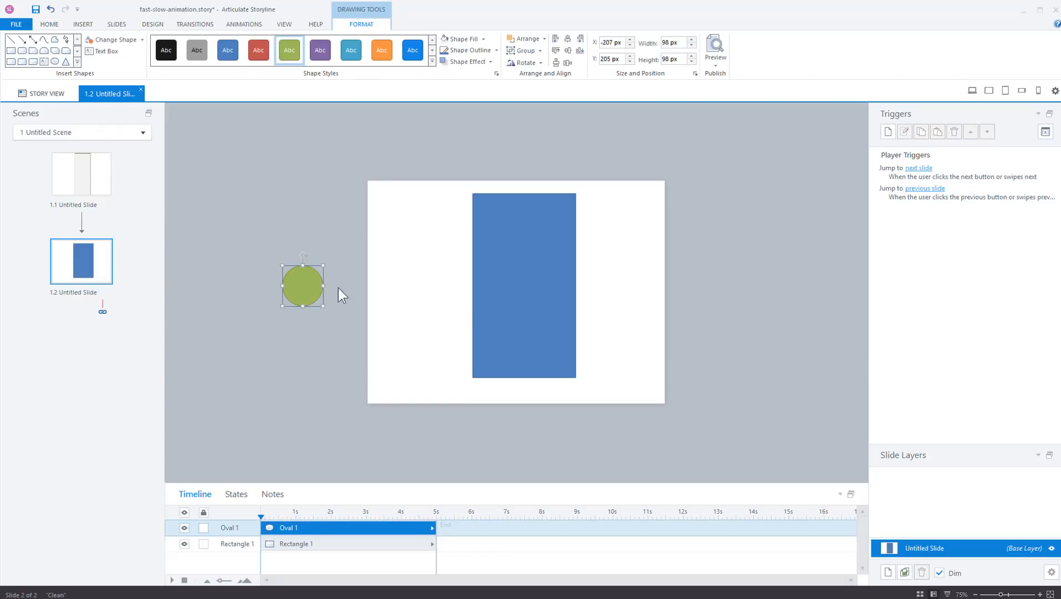
{"action": "left_click", "coordinate": [244, 24]}
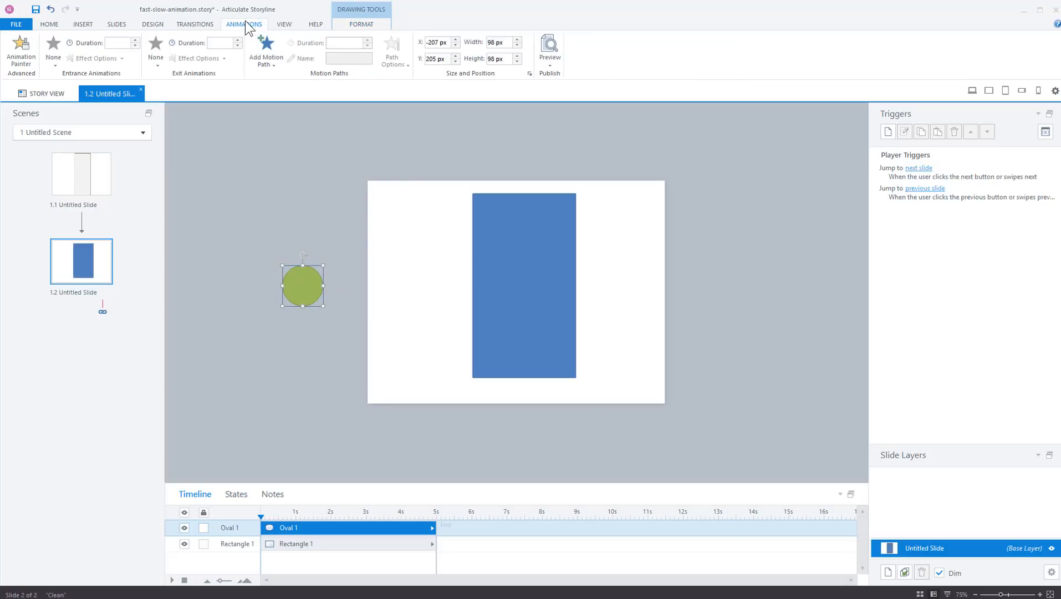
{"action": "left_click", "coordinate": [262, 66]}
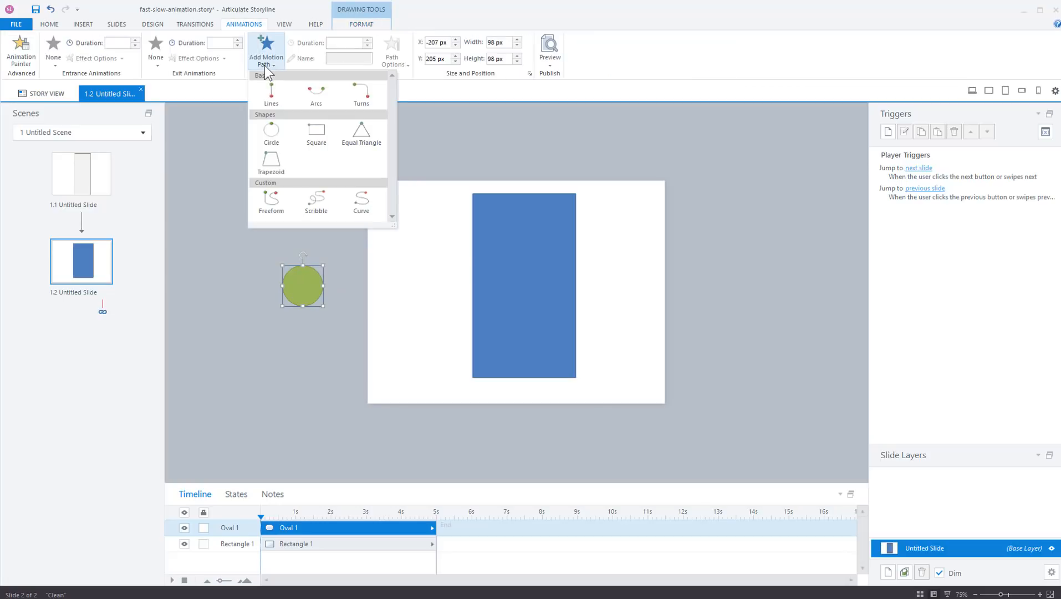
{"action": "left_click", "coordinate": [272, 102]}
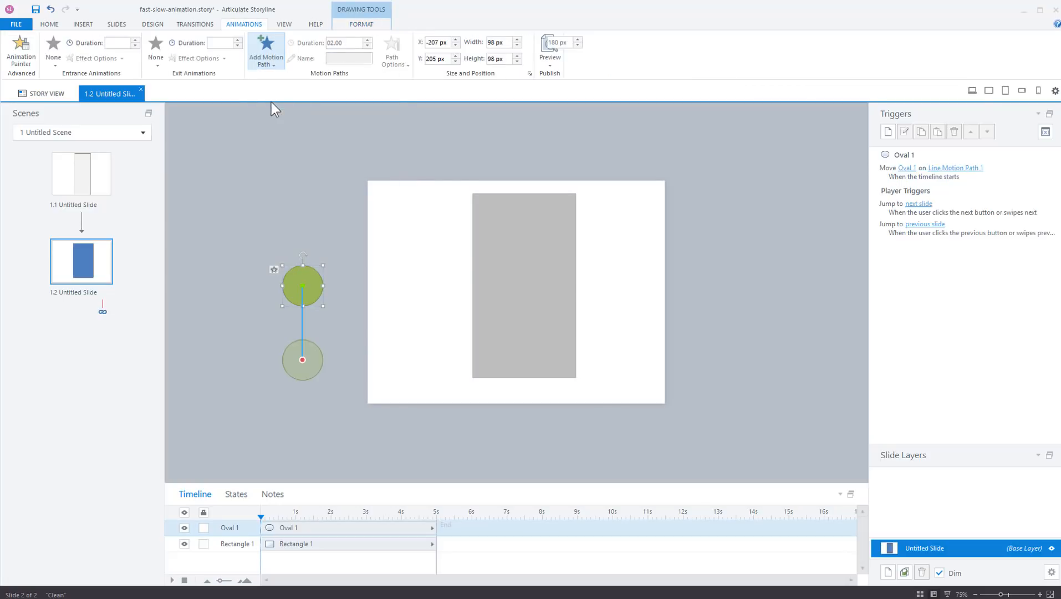
{"action": "mouse_move", "coordinate": [299, 359]}
{"action": "left_mouse_down"}
{"action": "mouse_move", "coordinate": [380, 348]}
{"action": "mouse_move", "coordinate": [299, 358]}
{"action": "left_mouse_up"}
{"action": "left_click", "coordinate": [302, 359]}
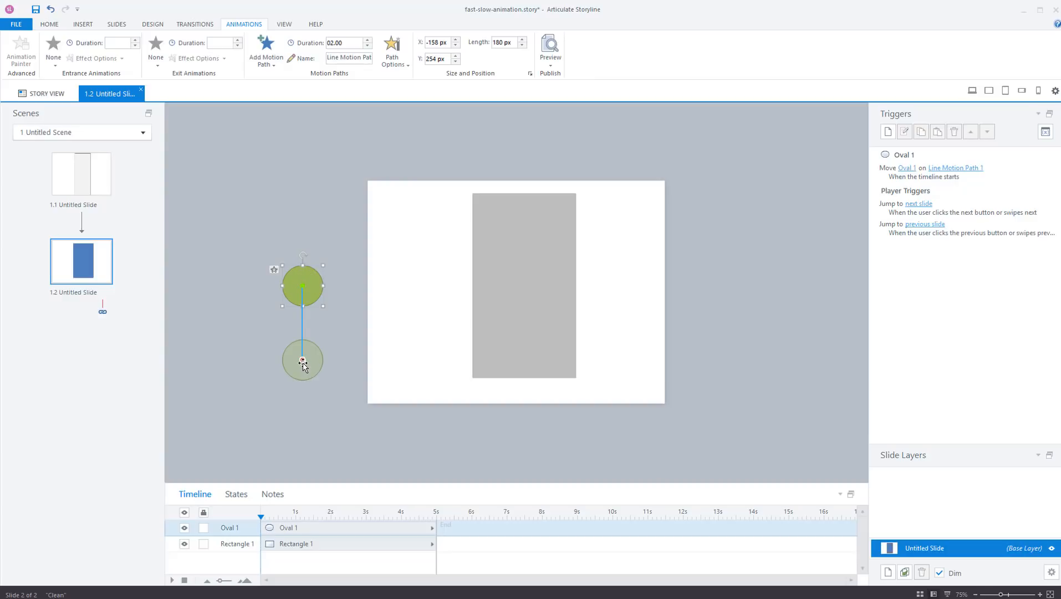
{"action": "left_click_drag", "start_coordinate": [302, 360], "coordinate": [473, 292]}
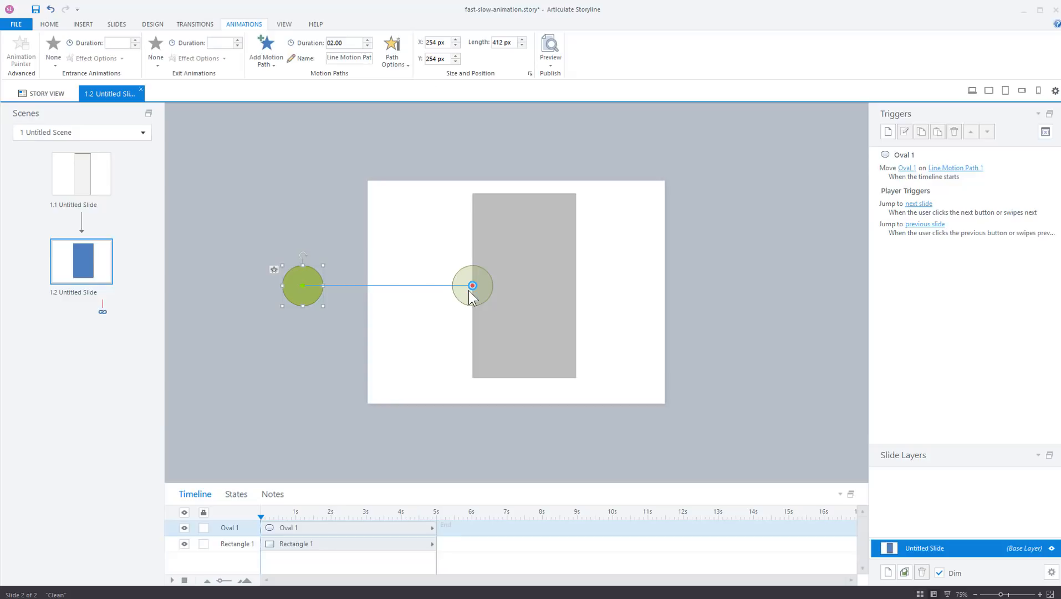
{"action": "left_click", "coordinate": [404, 67]}
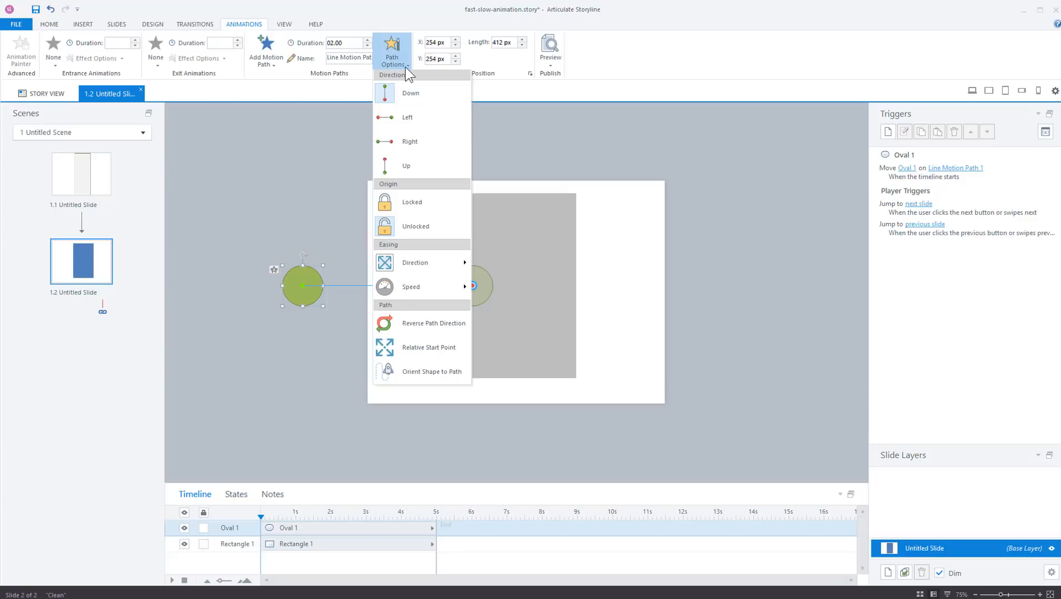
{"action": "mouse_move", "coordinate": [415, 265]}
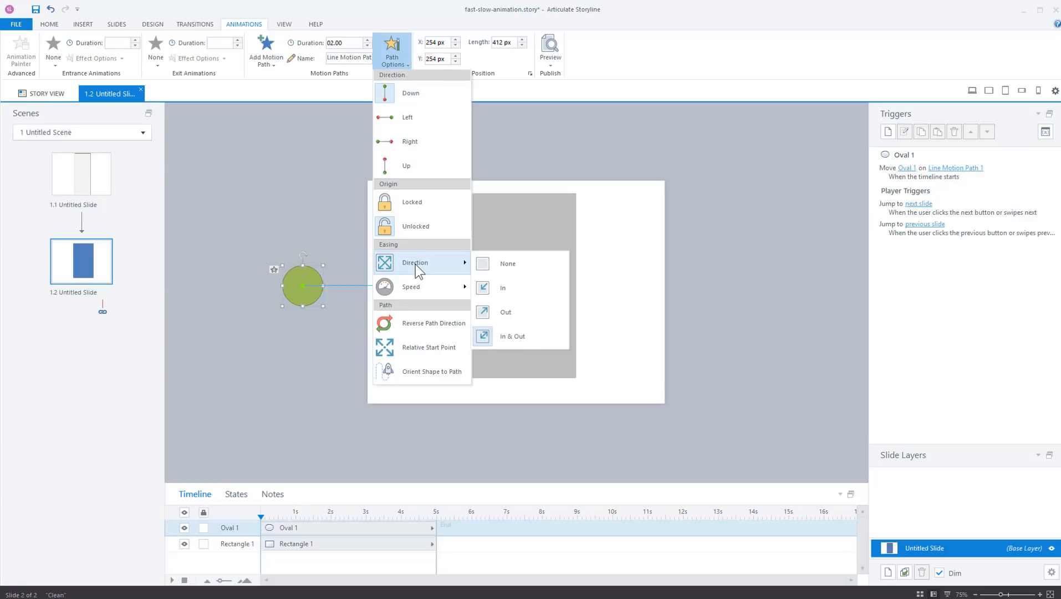
{"action": "left_click", "coordinate": [250, 228]}
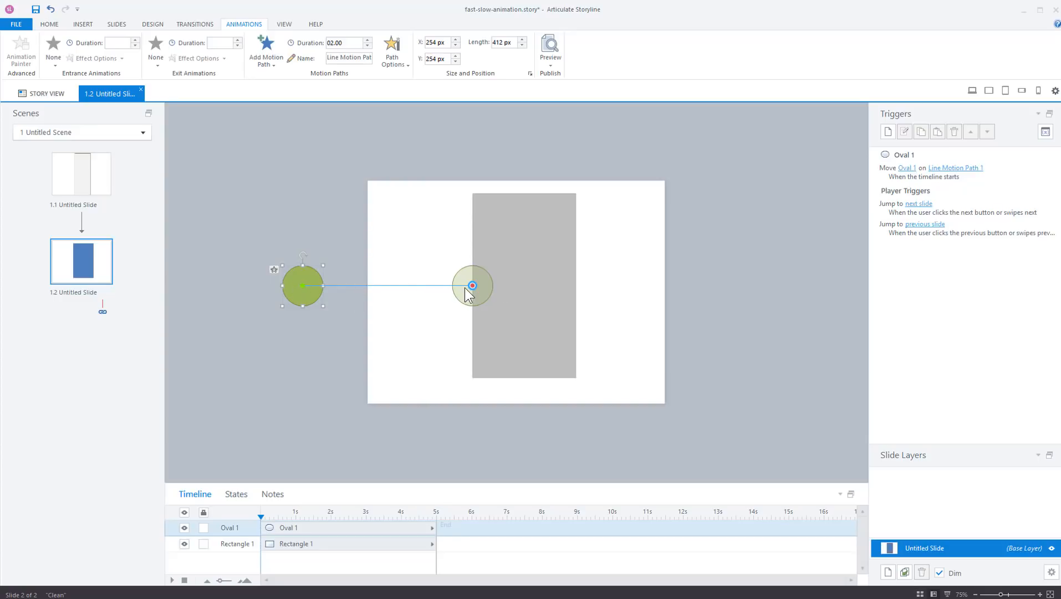
Set the circle's motion path to easing direction None and a duration of 0.5 seconds.
{"action": "left_click", "coordinate": [406, 65]}
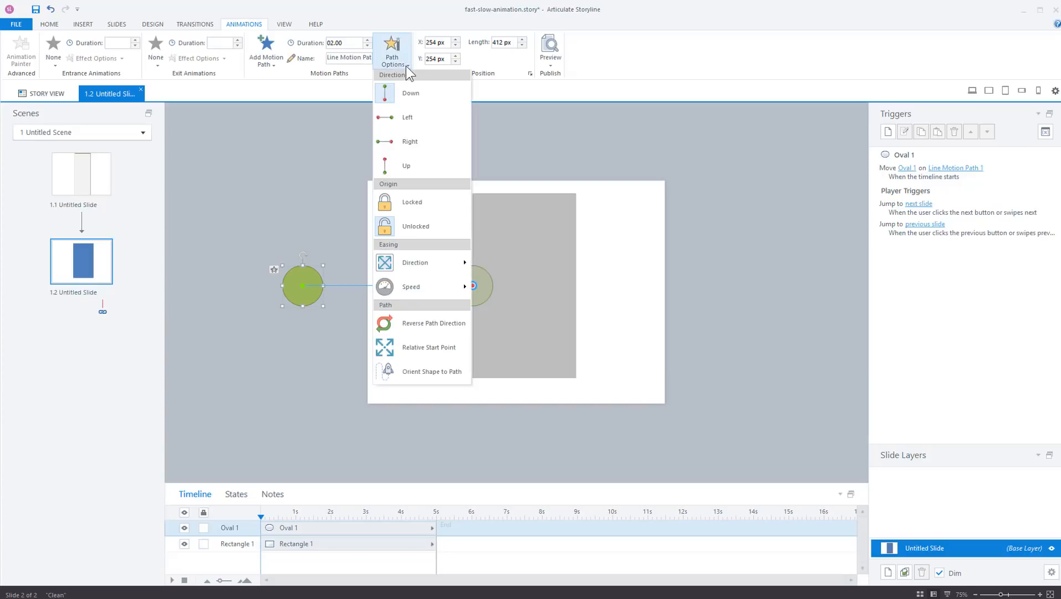
{"action": "mouse_move", "coordinate": [434, 265]}
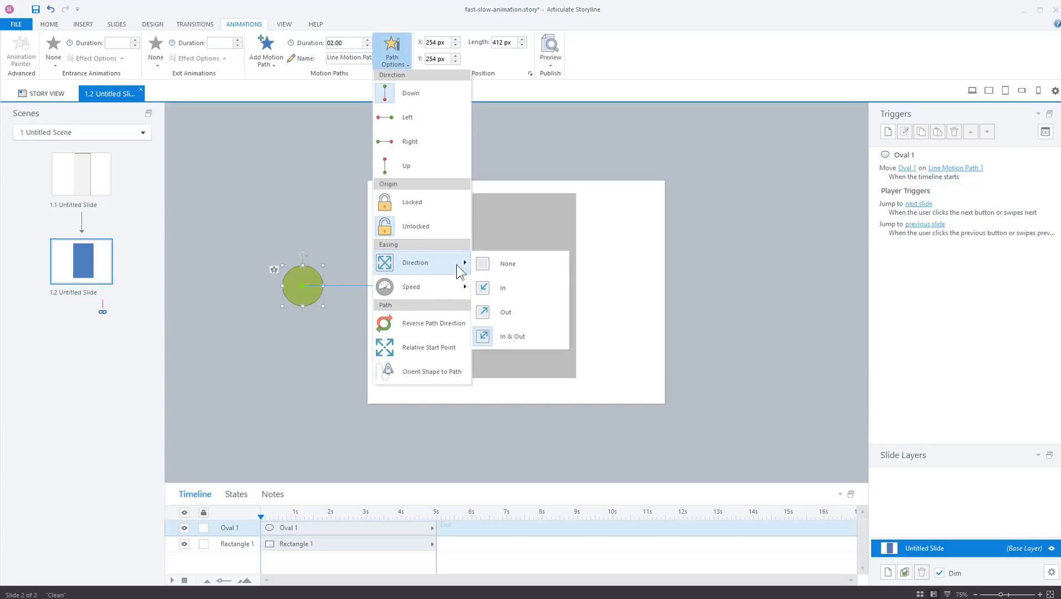
{"action": "left_click", "coordinate": [507, 262]}
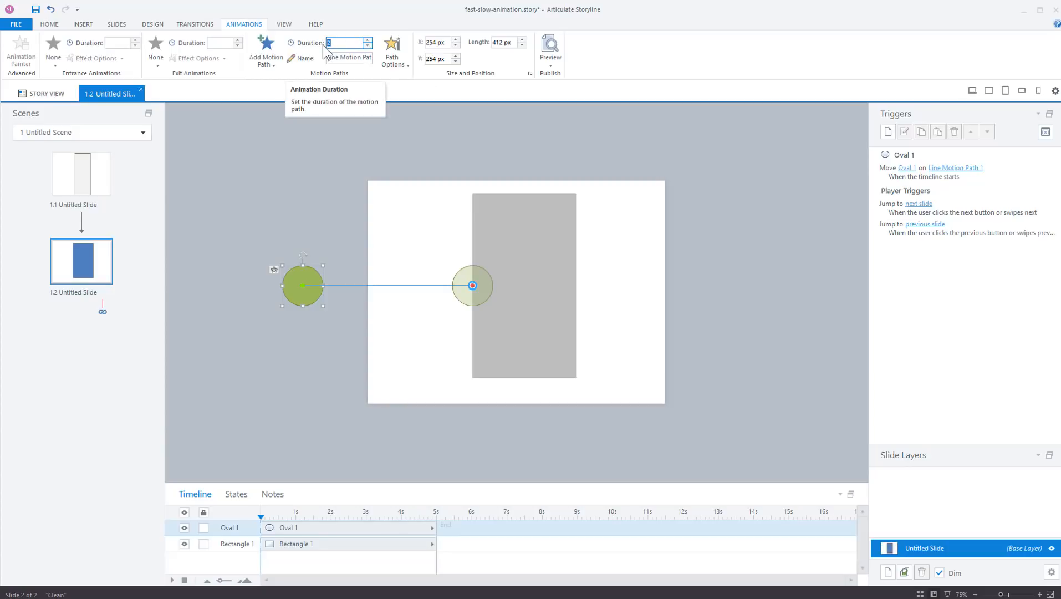
{"action": "type", "text": ".5"}
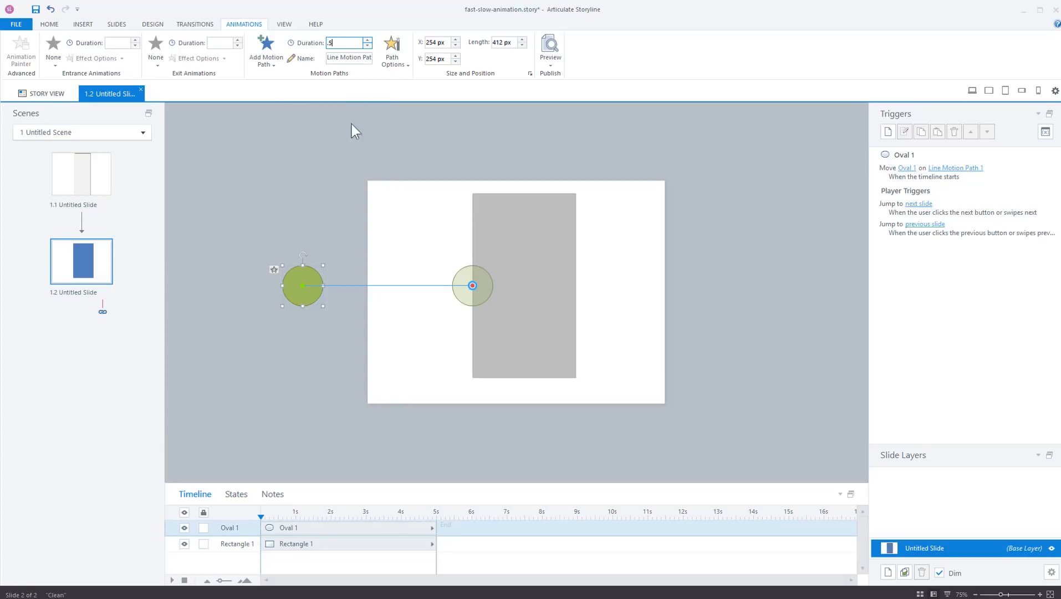
{"action": "left_click", "coordinate": [332, 140]}
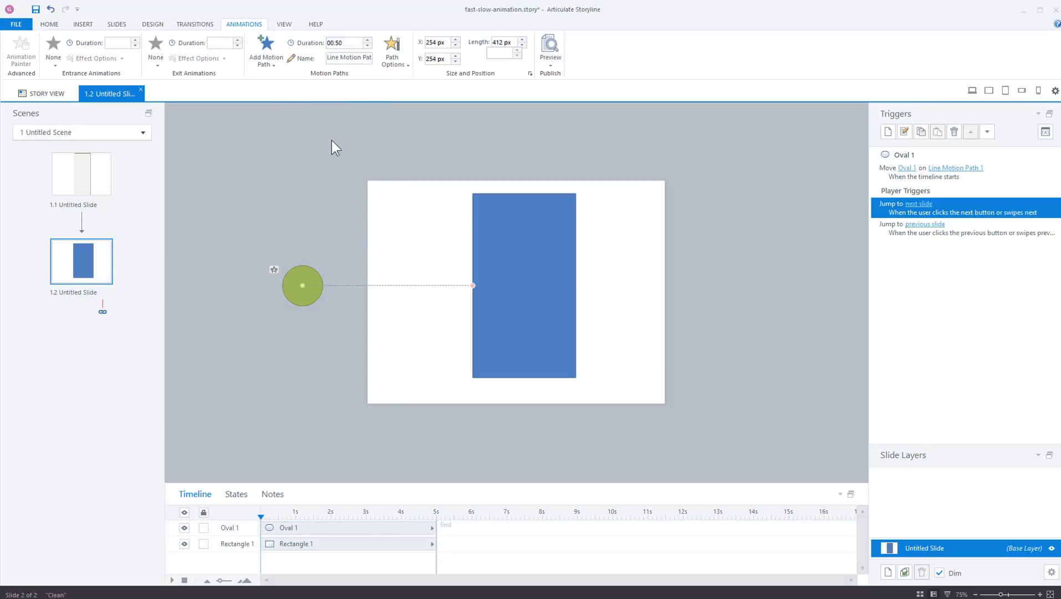
Rename the circle's horizontal motion path as fast.
{"action": "left_click", "coordinate": [402, 286]}
{"action": "left_click", "coordinate": [354, 59]}
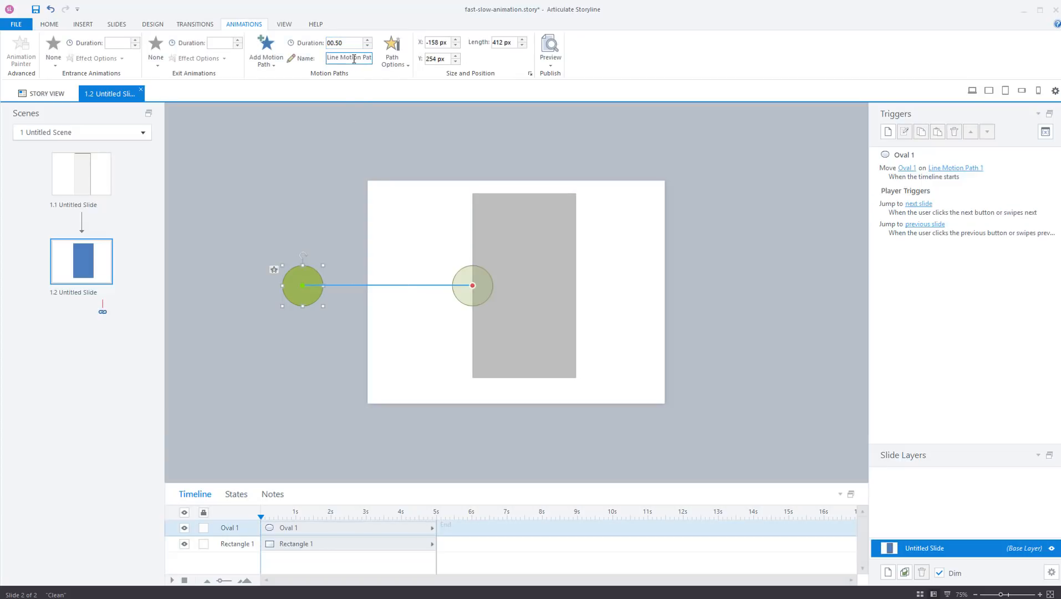
{"action": "key", "text": "ctrl+a"}
{"action": "type", "text": "fast"}
{"action": "left_click", "coordinate": [349, 133]}
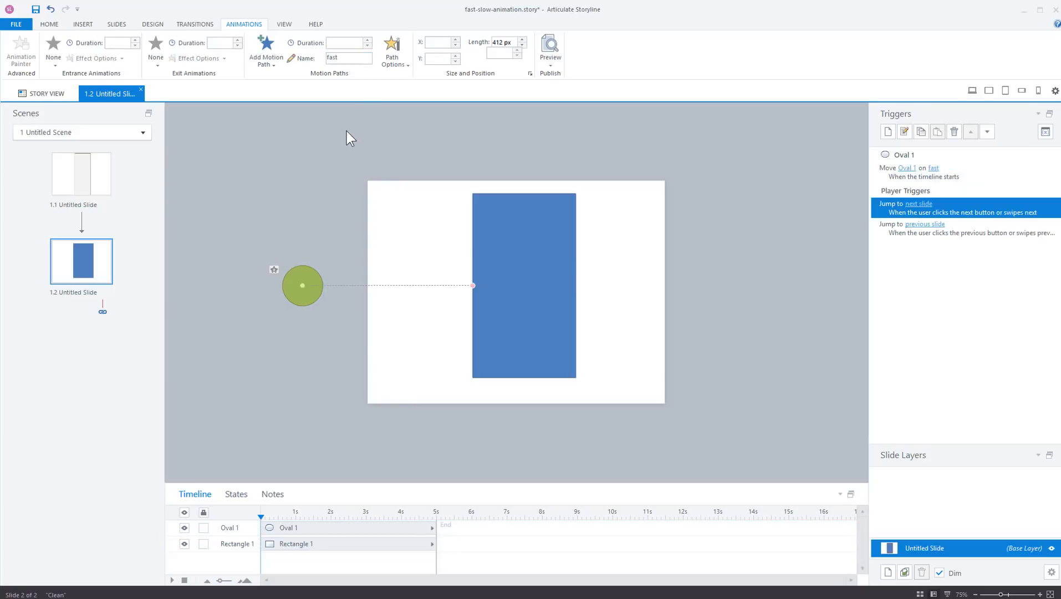
Add a second line motion path to the circle, ending about 295 px away in the slide's lower left area.
{"action": "left_click", "coordinate": [321, 286]}
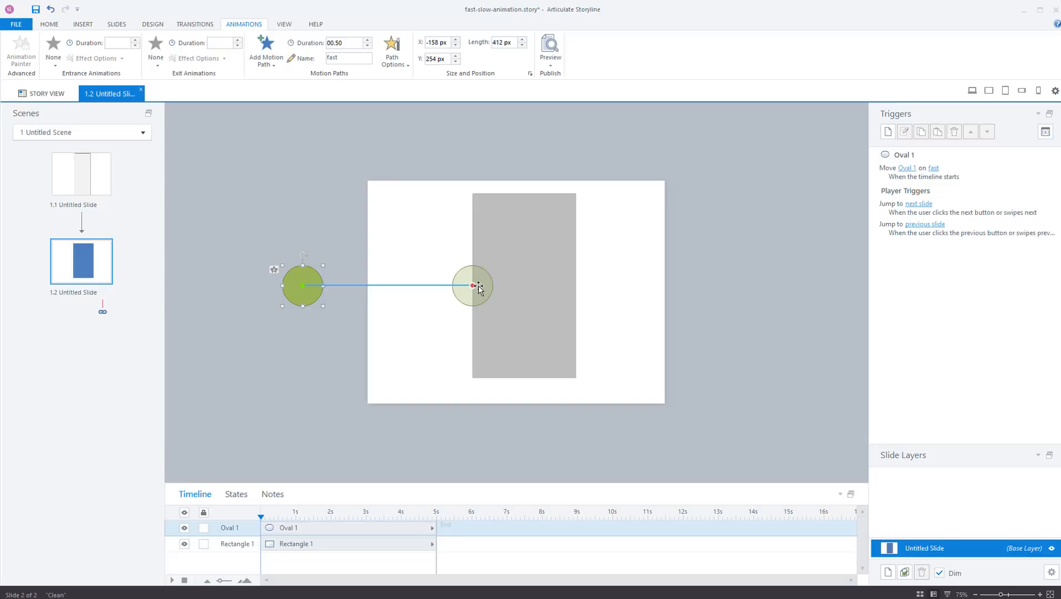
{"action": "left_click", "coordinate": [346, 231]}
{"action": "left_click", "coordinate": [306, 276]}
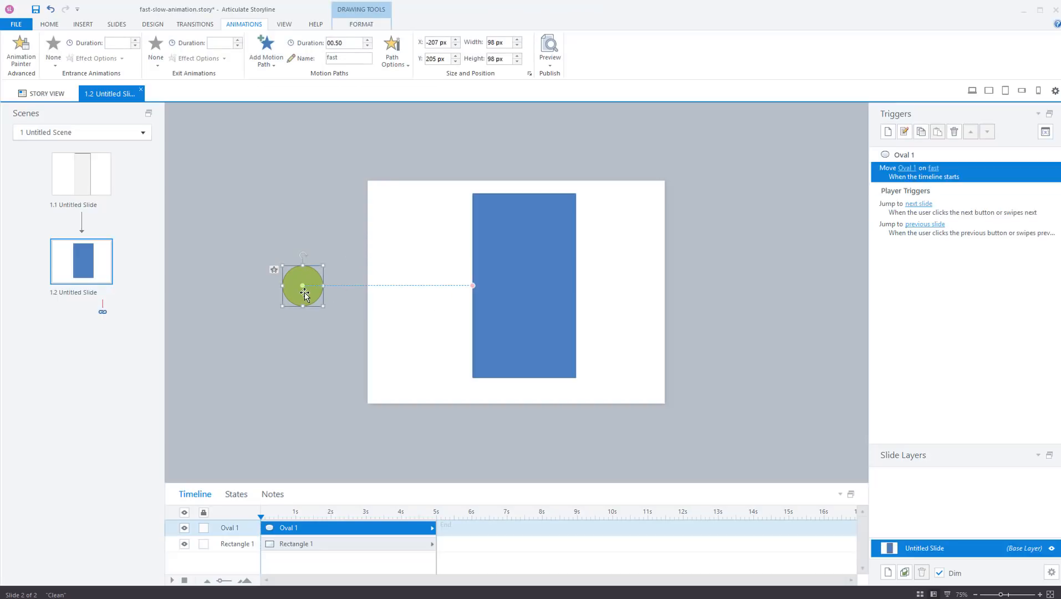
{"action": "left_click", "coordinate": [275, 66]}
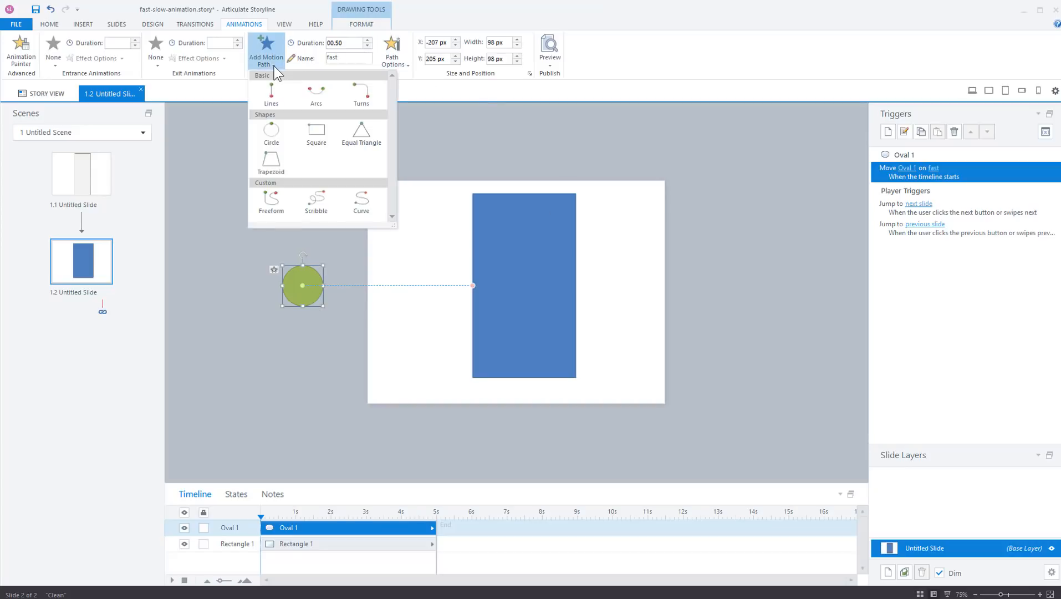
{"action": "left_click", "coordinate": [275, 96]}
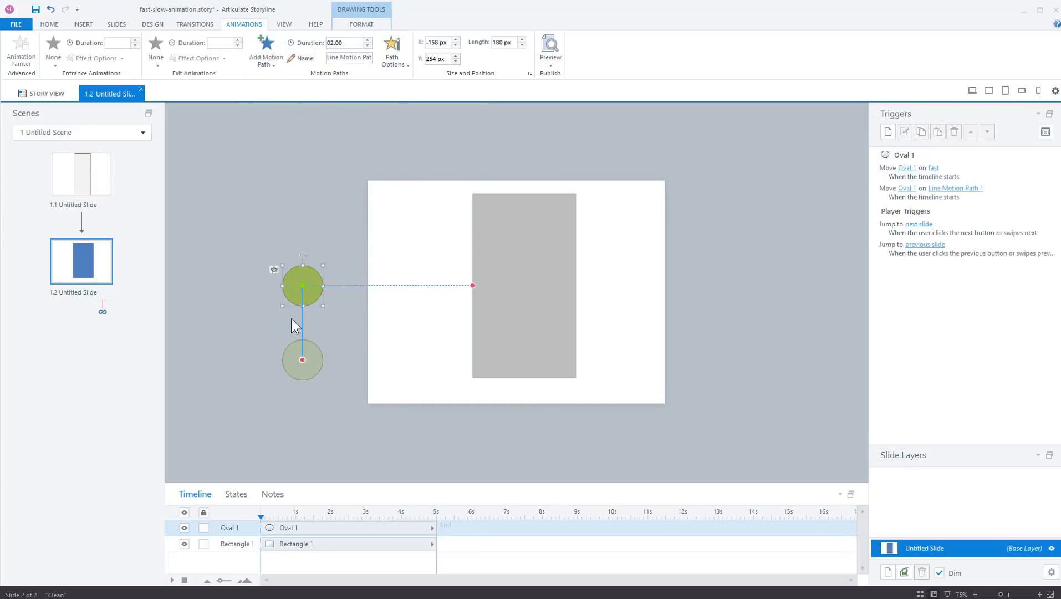
{"action": "left_click_drag", "start_coordinate": [303, 363], "coordinate": [413, 357]}
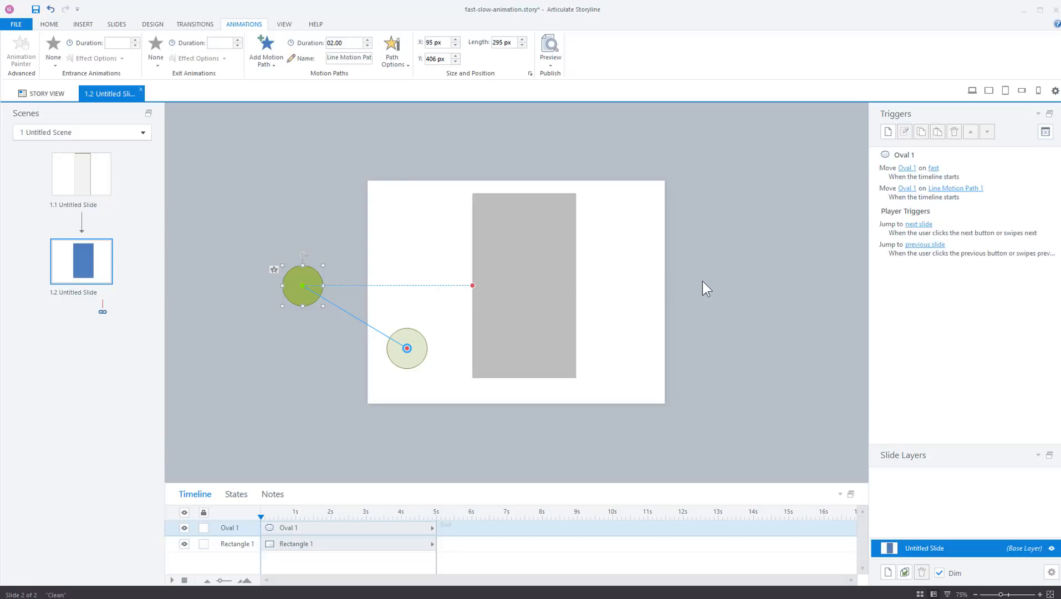
Rename the circle's second, diagonal motion path as slow and set its duration to 3 seconds.
{"action": "left_click", "coordinate": [383, 332]}
{"action": "double_click", "coordinate": [344, 58]}
{"action": "key", "text": "ctrl+a"}
{"action": "type", "text": "slow"}
{"action": "left_click", "coordinate": [347, 43]}
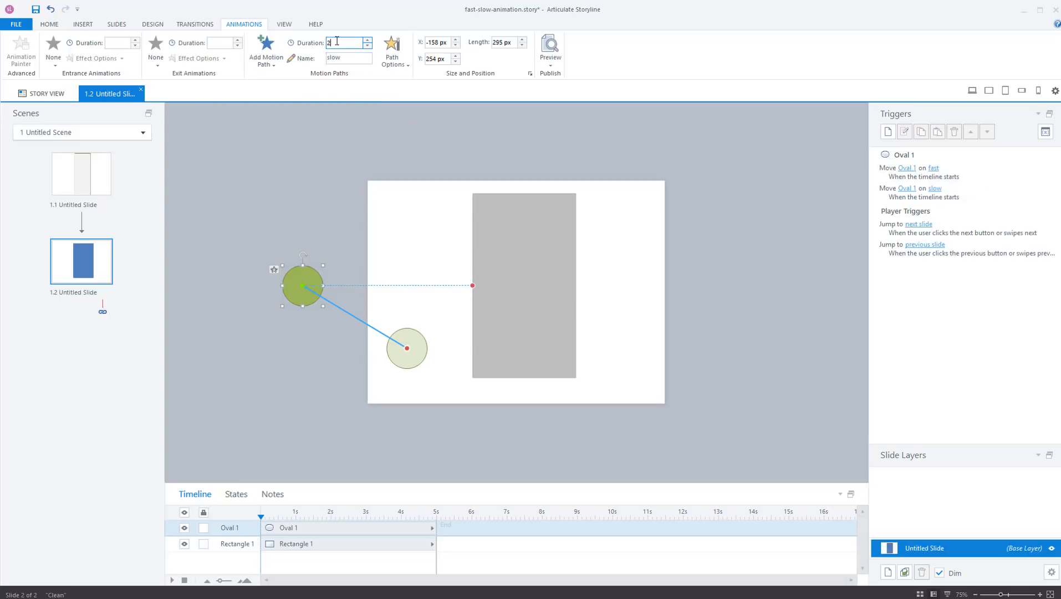
{"action": "type", "text": "3"}
{"action": "left_click", "coordinate": [351, 59]}
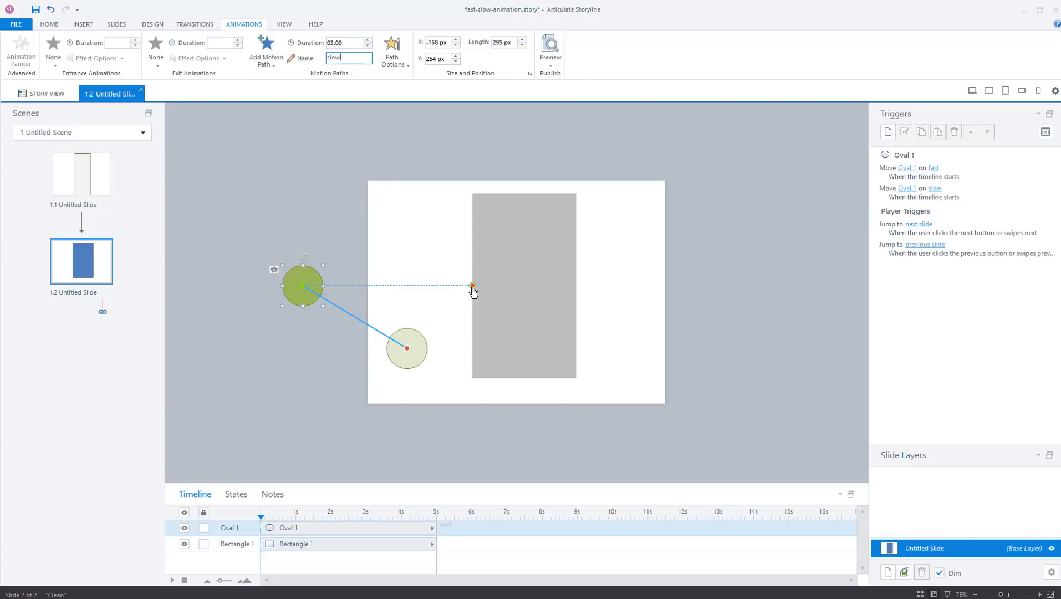
Set the slow motion path's easing direction to None and turn on Relative Start Point for it.
{"action": "left_click", "coordinate": [360, 319]}
{"action": "left_click", "coordinate": [400, 64]}
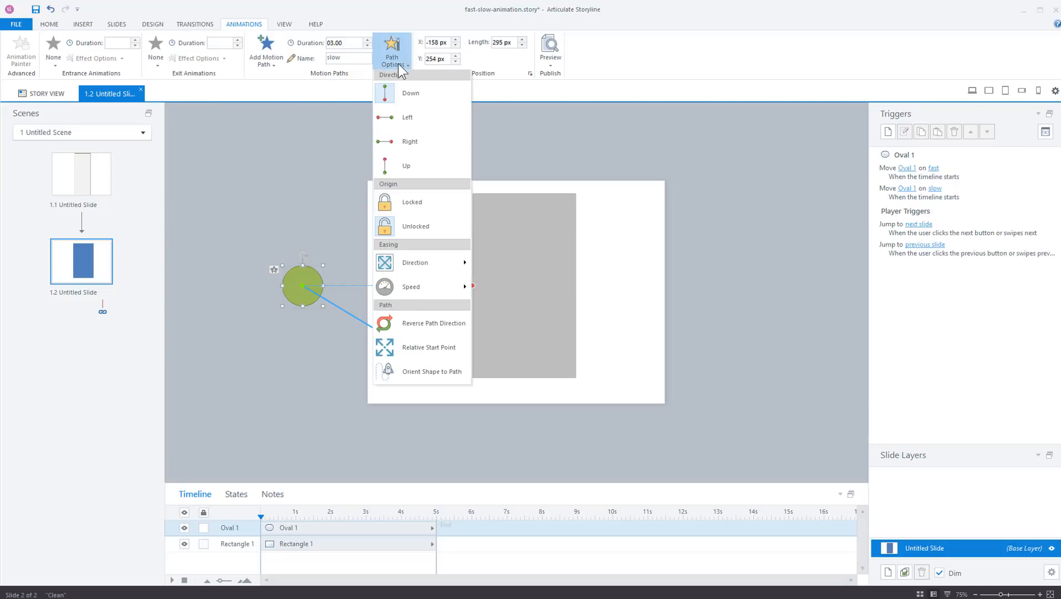
{"action": "mouse_move", "coordinate": [400, 261]}
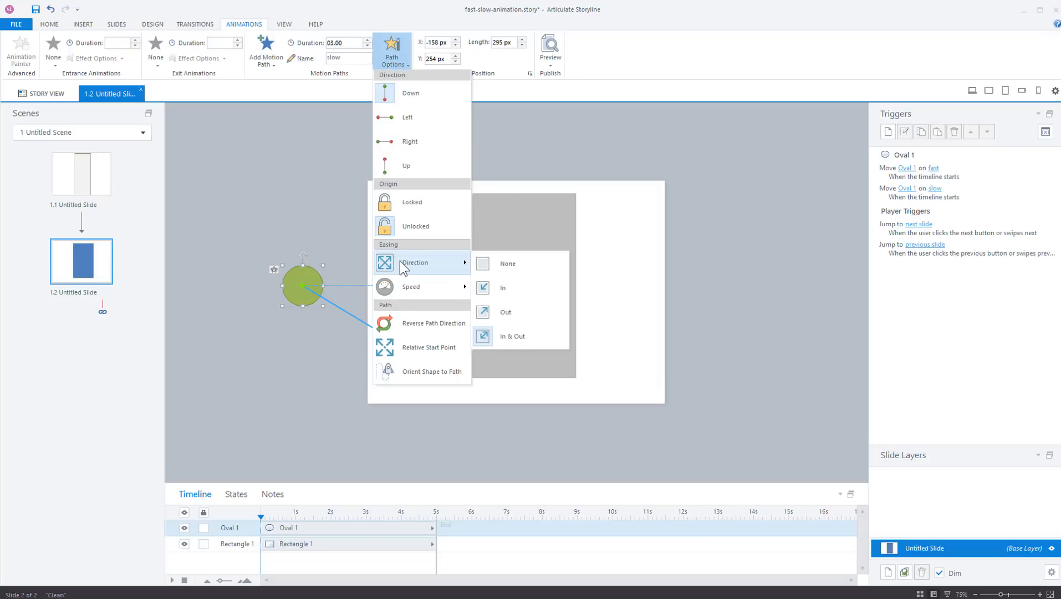
{"action": "left_click", "coordinate": [488, 265]}
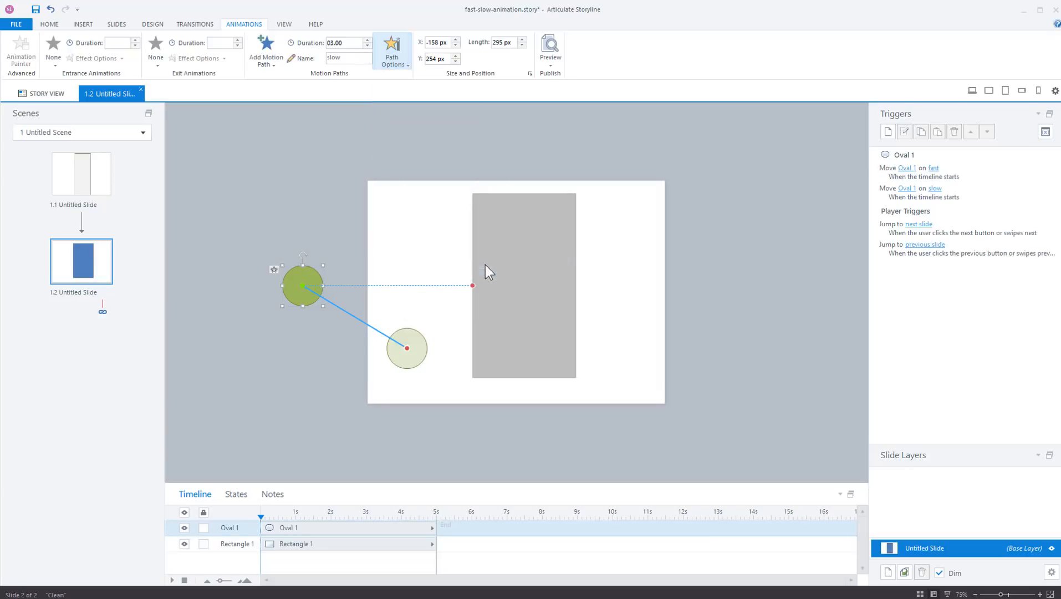
{"action": "left_click", "coordinate": [408, 63]}
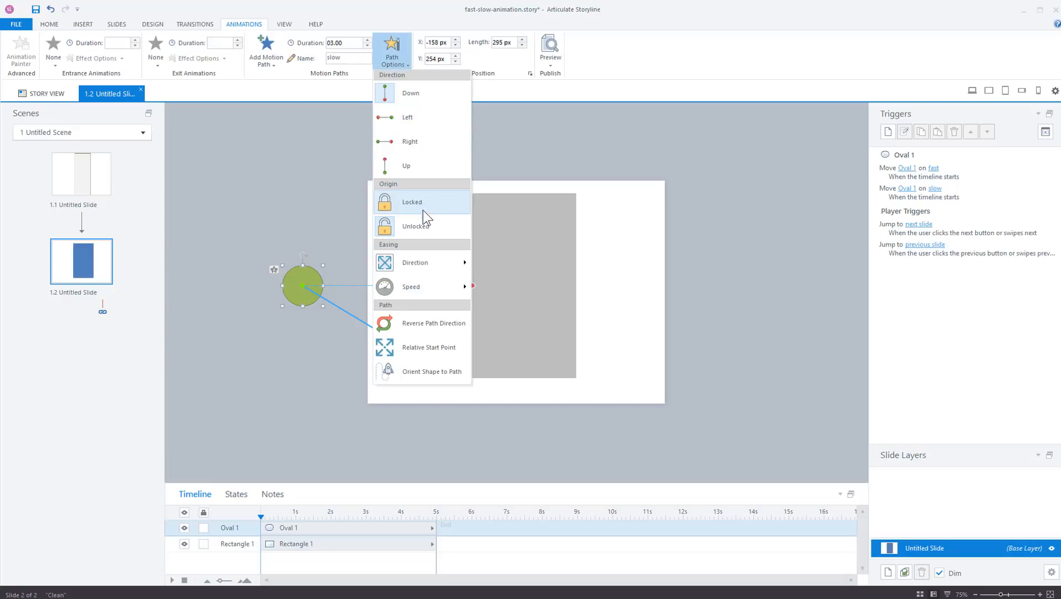
{"action": "left_click", "coordinate": [405, 348]}
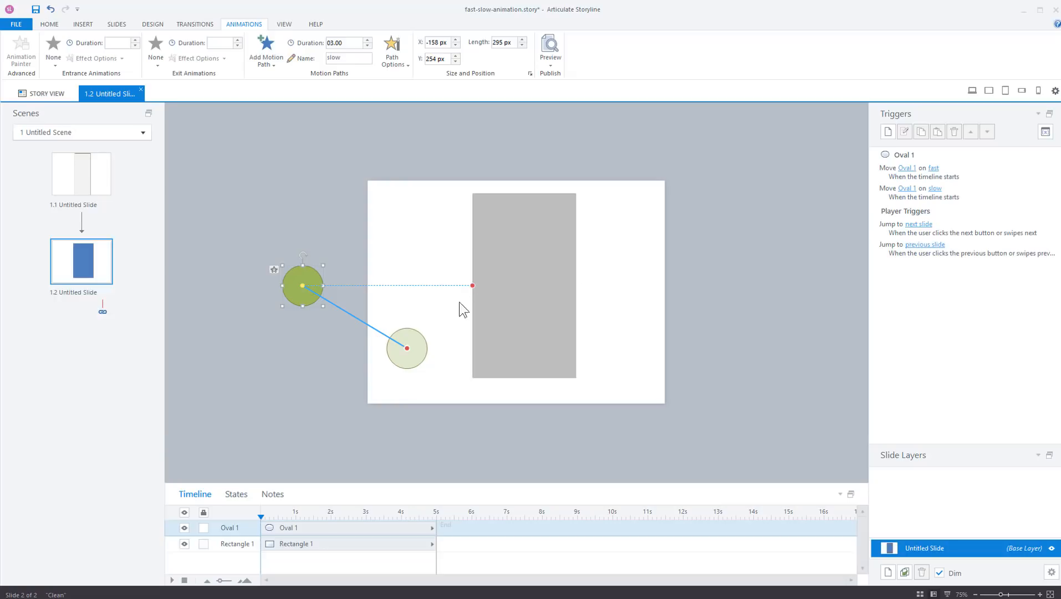
Make the slow motion path horizontal and set its length to 250 px to match the rectangle's width.
{"action": "left_click", "coordinate": [520, 204]}
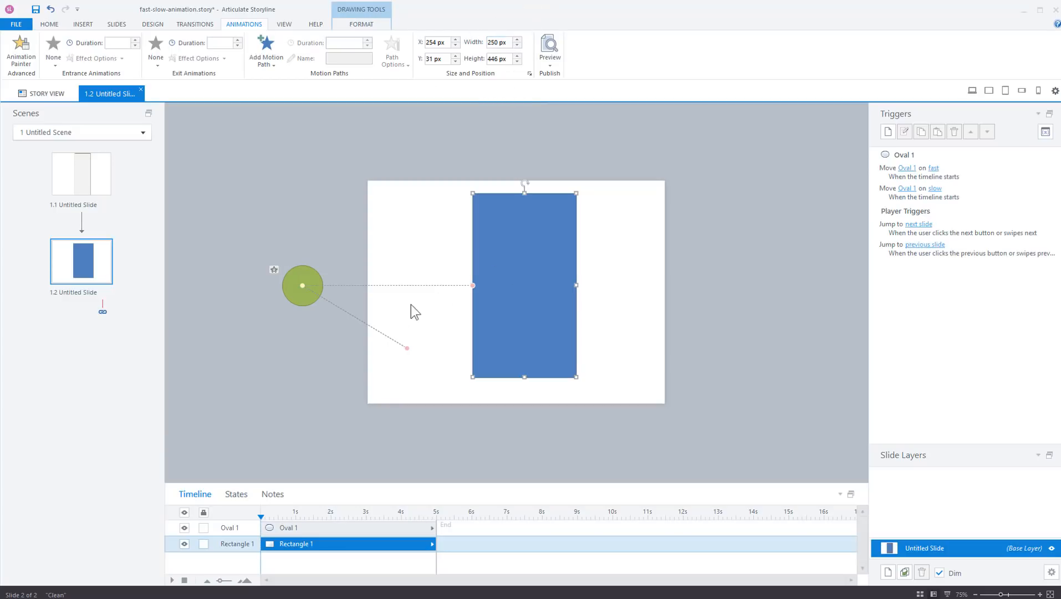
{"action": "left_click", "coordinate": [383, 336]}
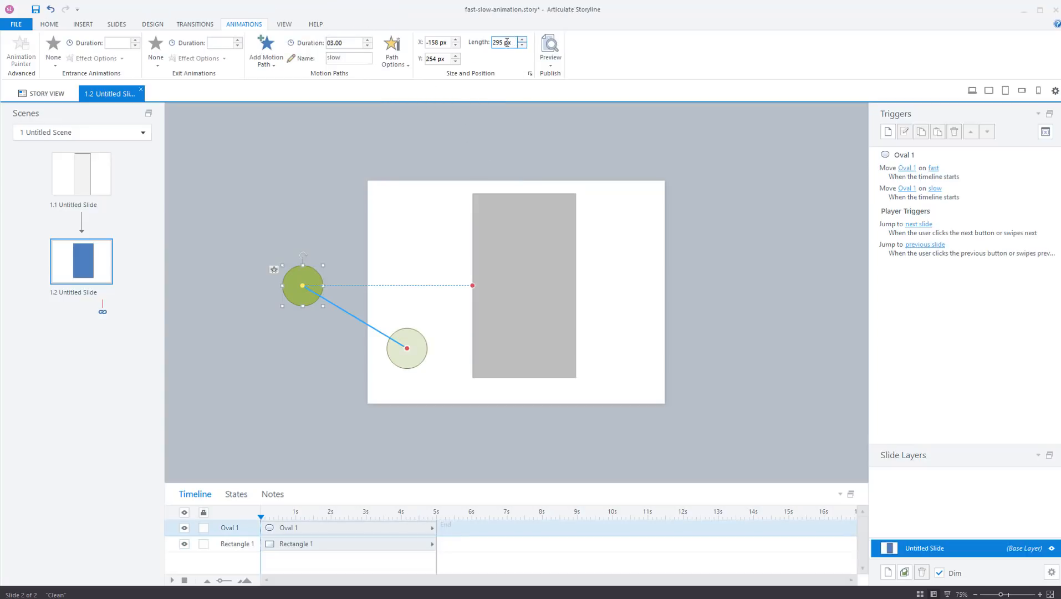
{"action": "left_click_drag", "start_coordinate": [407, 348], "coordinate": [400, 285]}
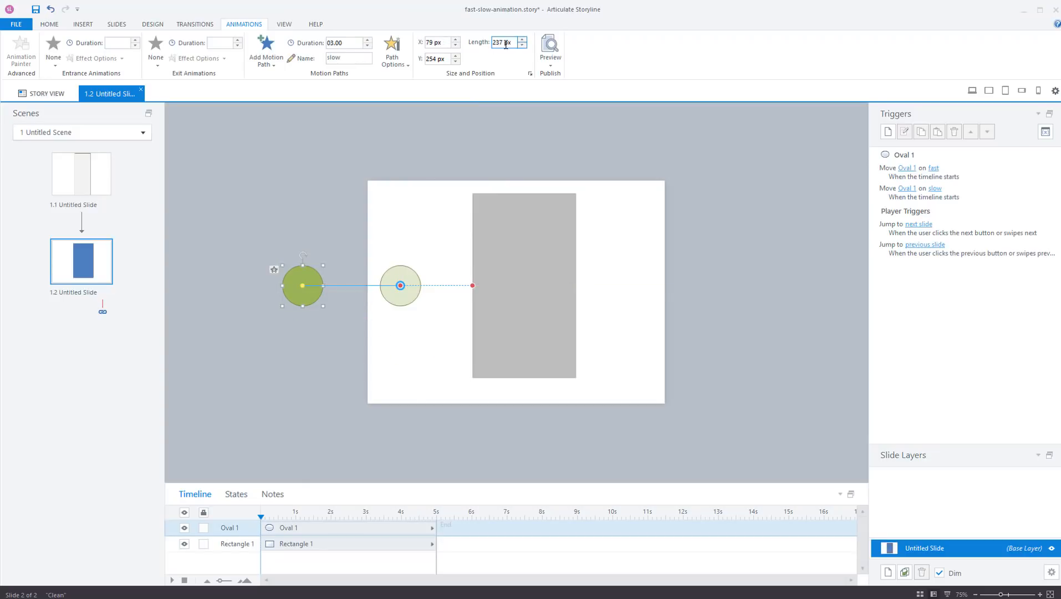
{"action": "type", "text": "250"}
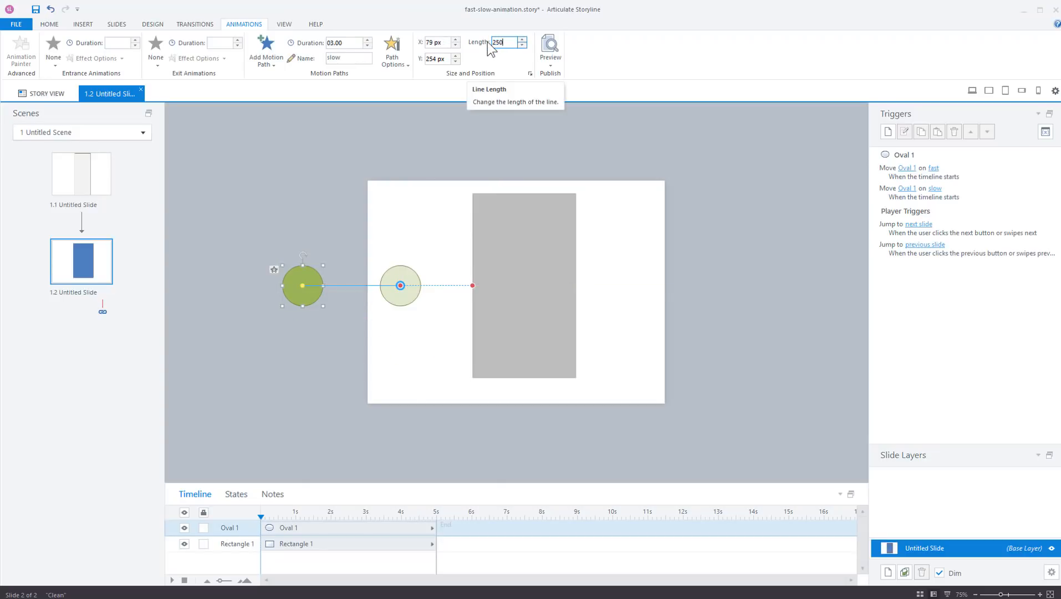
{"action": "left_click", "coordinate": [466, 118]}
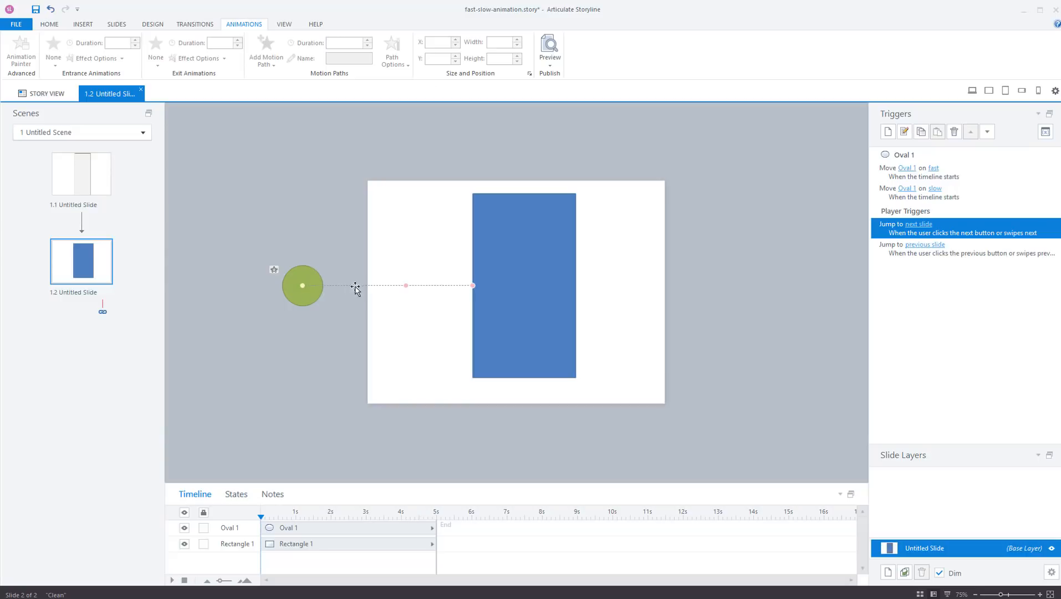
Change the slow path's trigger so that Oval 1 moves when its fast animation completes.
{"action": "left_click", "coordinate": [889, 172]}
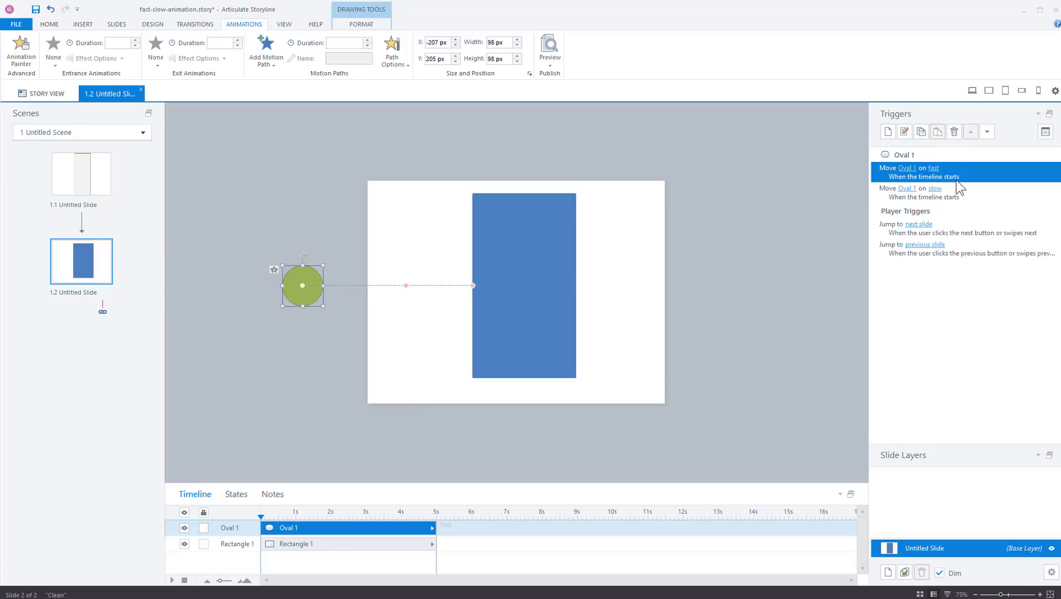
{"action": "double_click", "coordinate": [898, 195]}
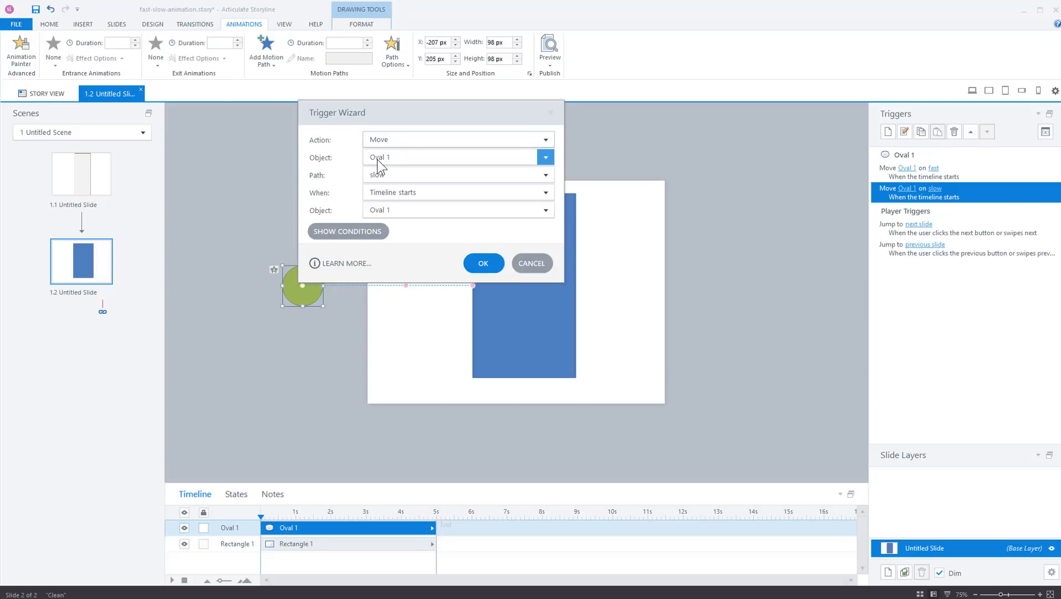
{"action": "left_click", "coordinate": [387, 193]}
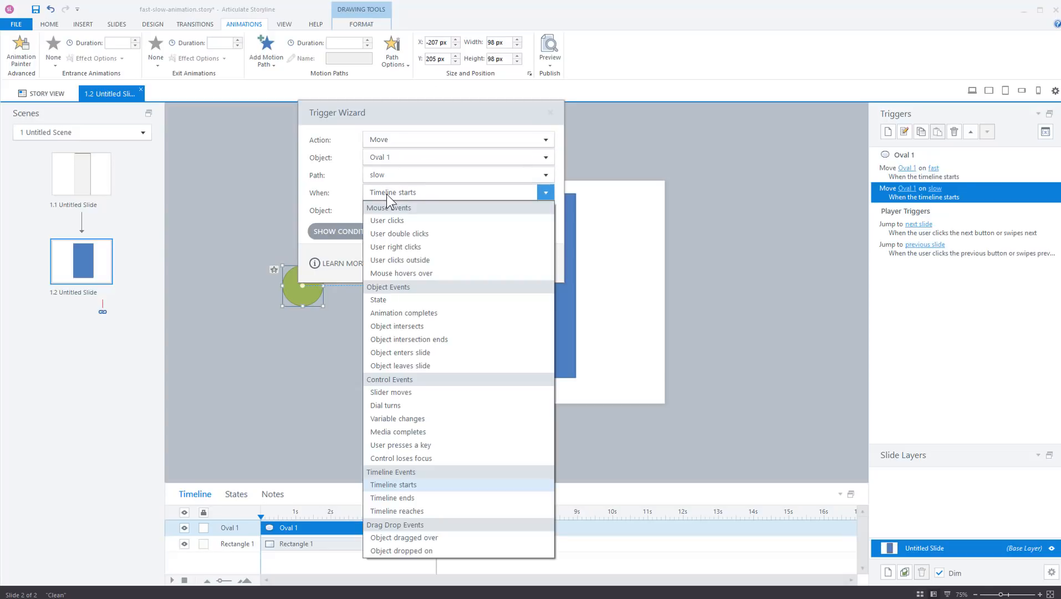
{"action": "left_click", "coordinate": [397, 312]}
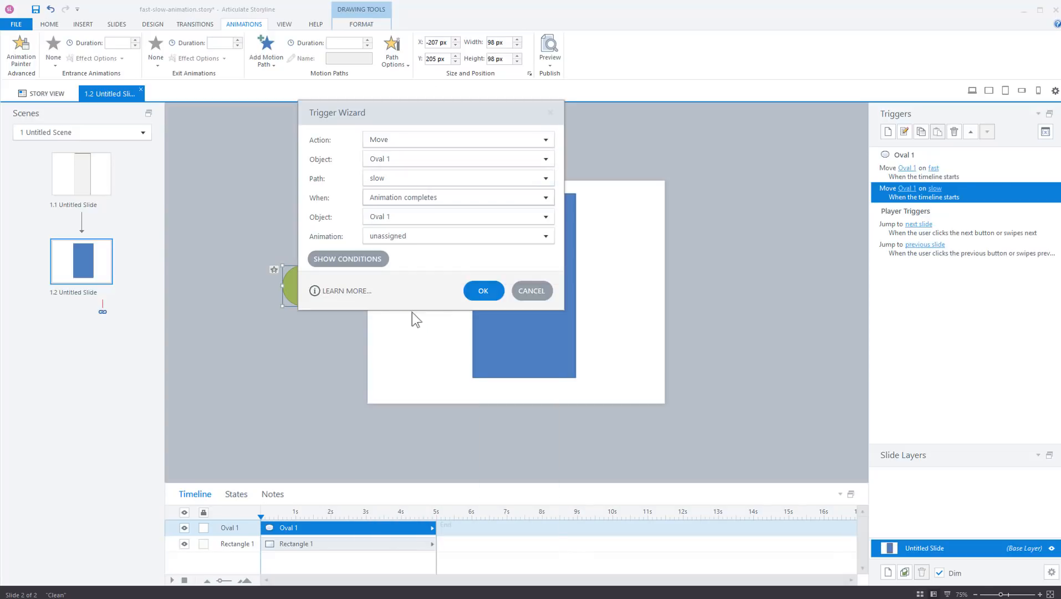
{"action": "left_click", "coordinate": [382, 237]}
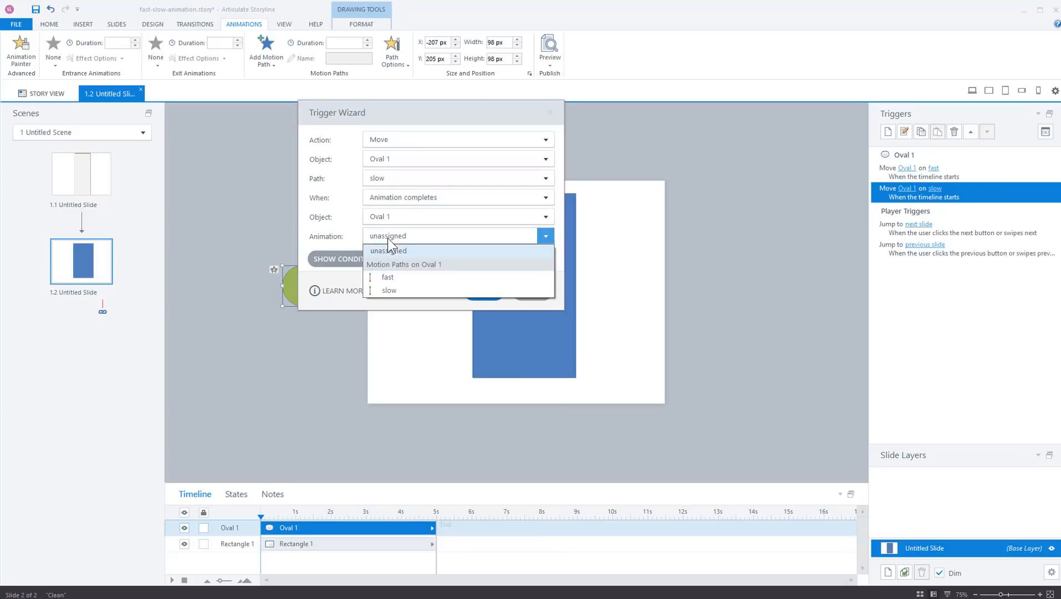
{"action": "left_click", "coordinate": [385, 278]}
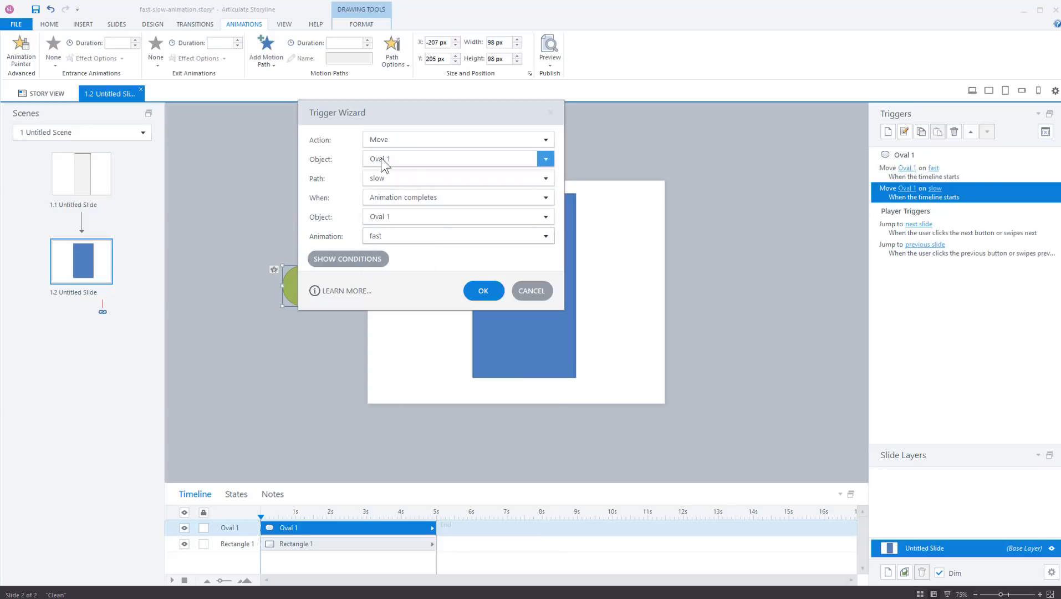
{"action": "left_click", "coordinate": [484, 292]}
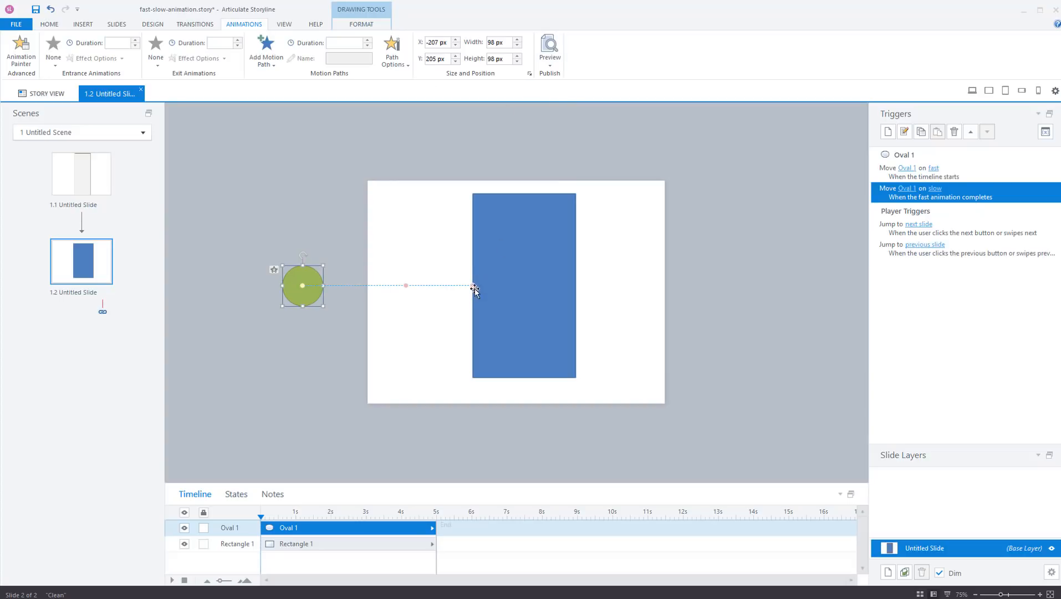
Preview this slide to check the circle's fast and slow movements, and return to editing.
{"action": "left_click", "coordinate": [554, 66]}
{"action": "left_click", "coordinate": [571, 76]}
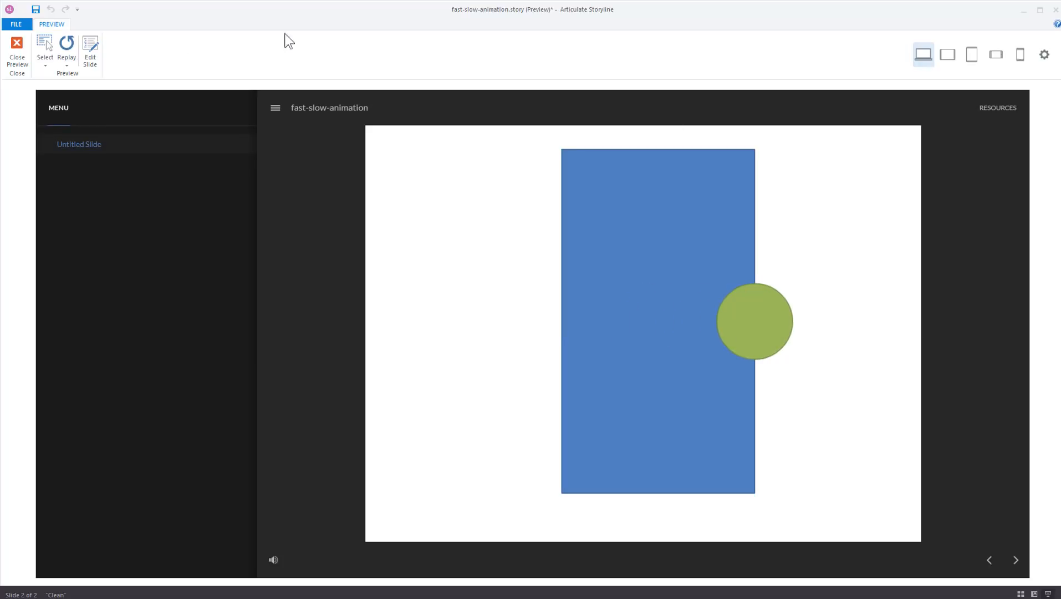
{"action": "left_click", "coordinate": [20, 49]}
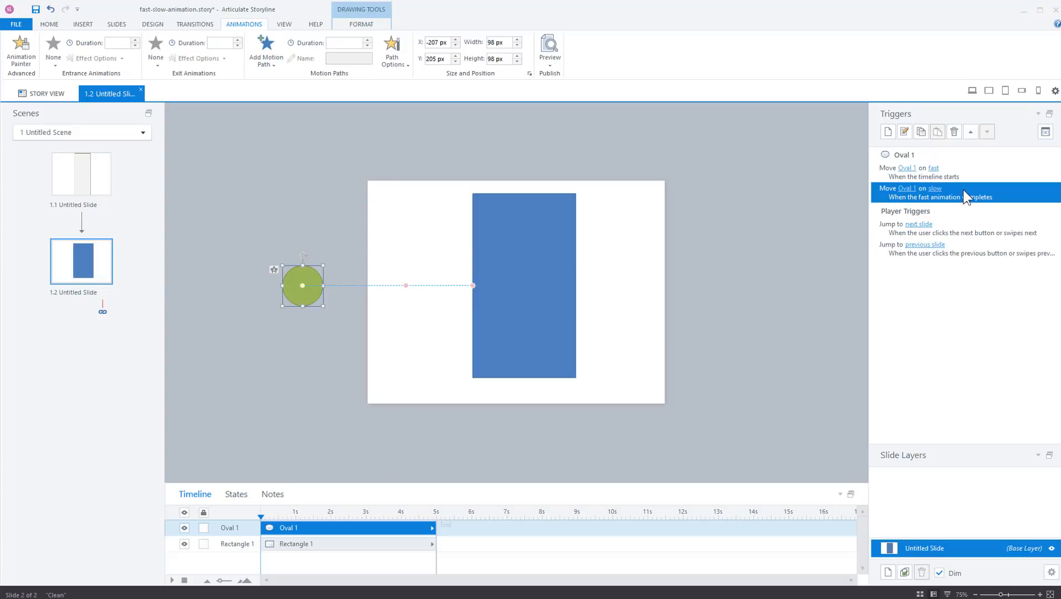
Duplicate the slow path's trigger and set the copy to move Oval 1 on fast when the slow animation completes.
{"action": "left_click", "coordinate": [938, 135]}
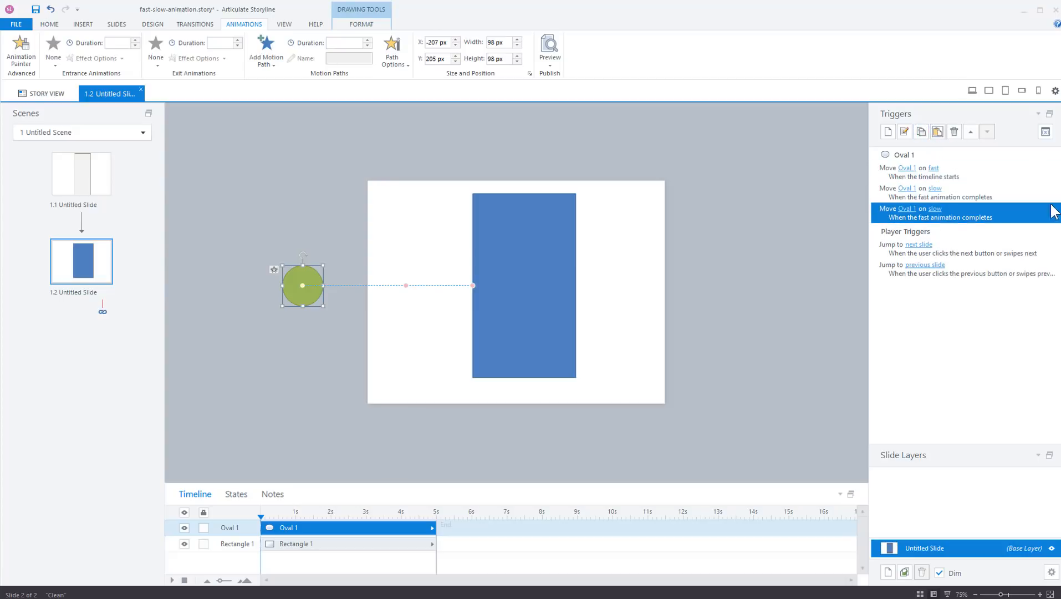
{"action": "double_click", "coordinate": [996, 207]}
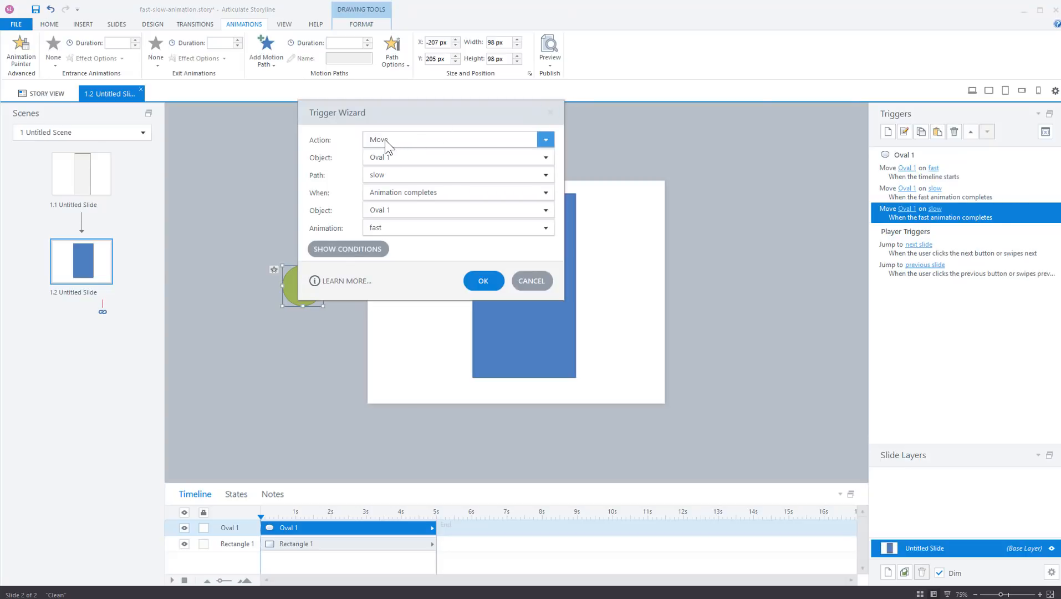
{"action": "left_click", "coordinate": [383, 178]}
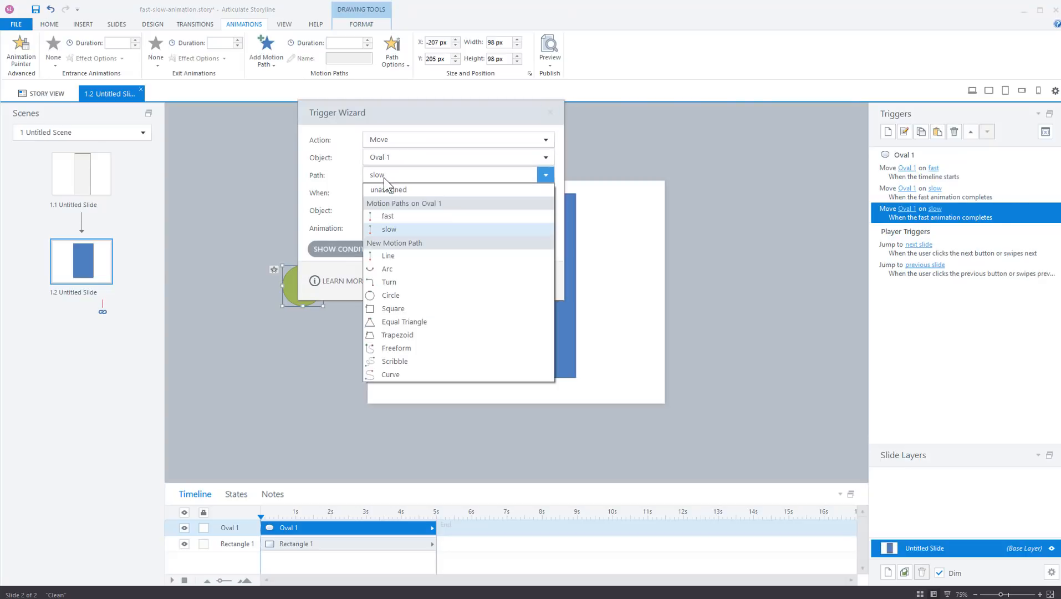
{"action": "left_click", "coordinate": [393, 217]}
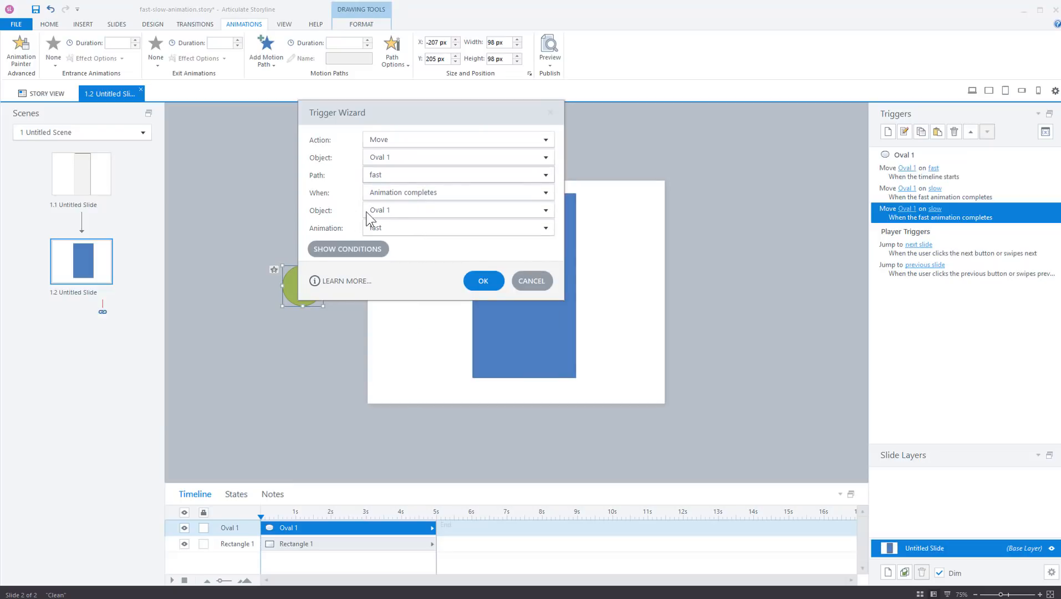
{"action": "left_click", "coordinate": [383, 227]}
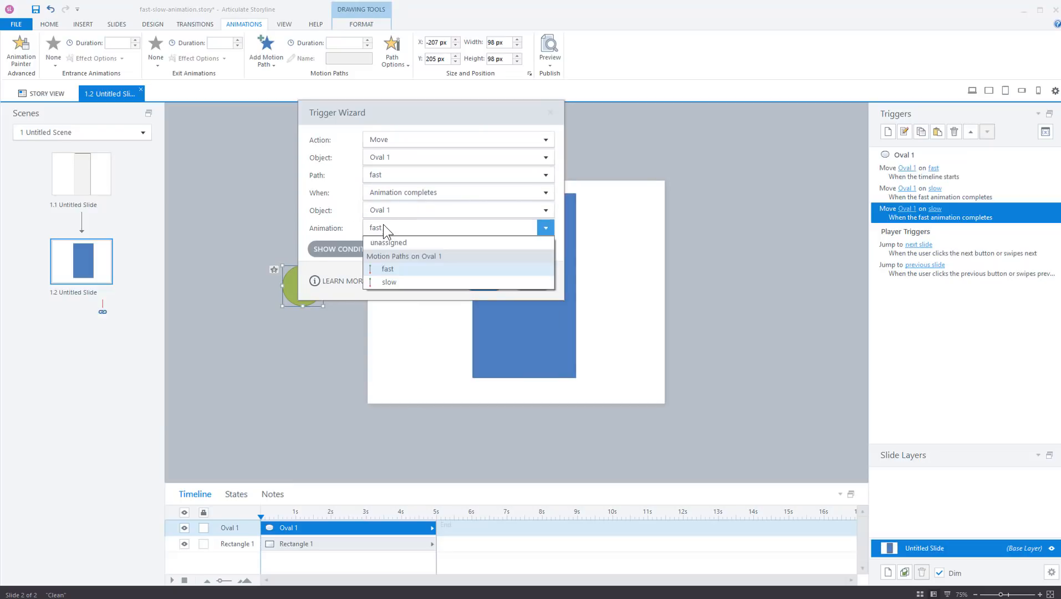
{"action": "left_click", "coordinate": [386, 280]}
{"action": "left_click", "coordinate": [481, 280]}
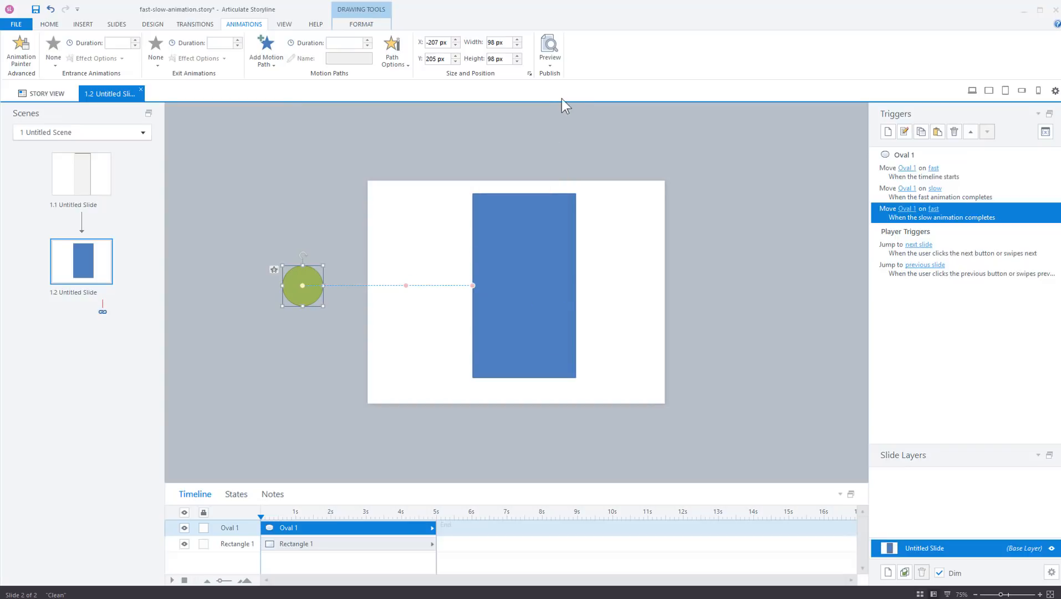
Preview this slide to check the three-part fast-slow-fast sequence, and close the preview.
{"action": "left_click", "coordinate": [552, 67]}
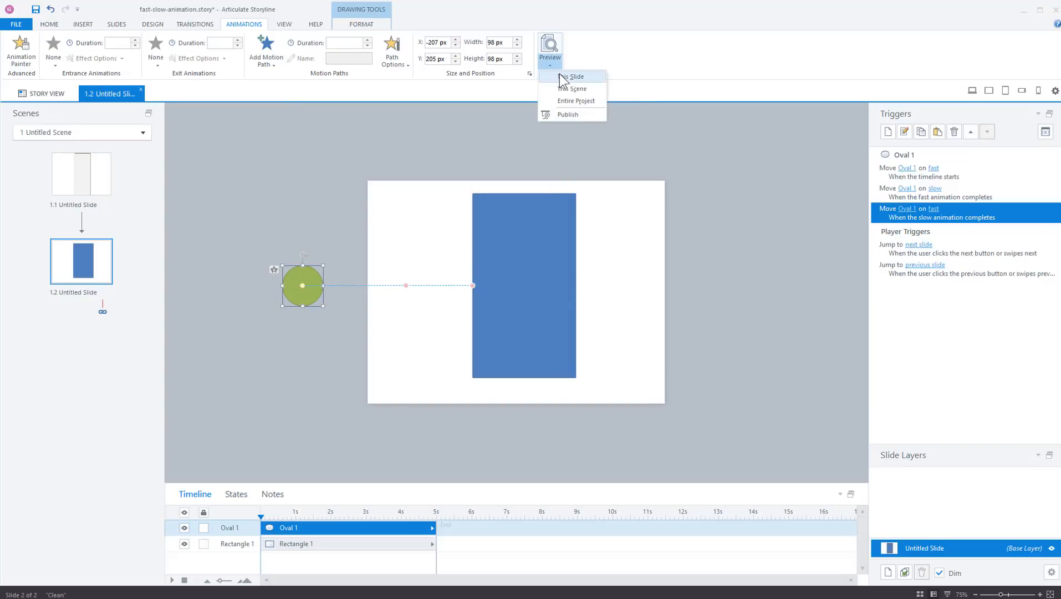
{"action": "left_click", "coordinate": [570, 77]}
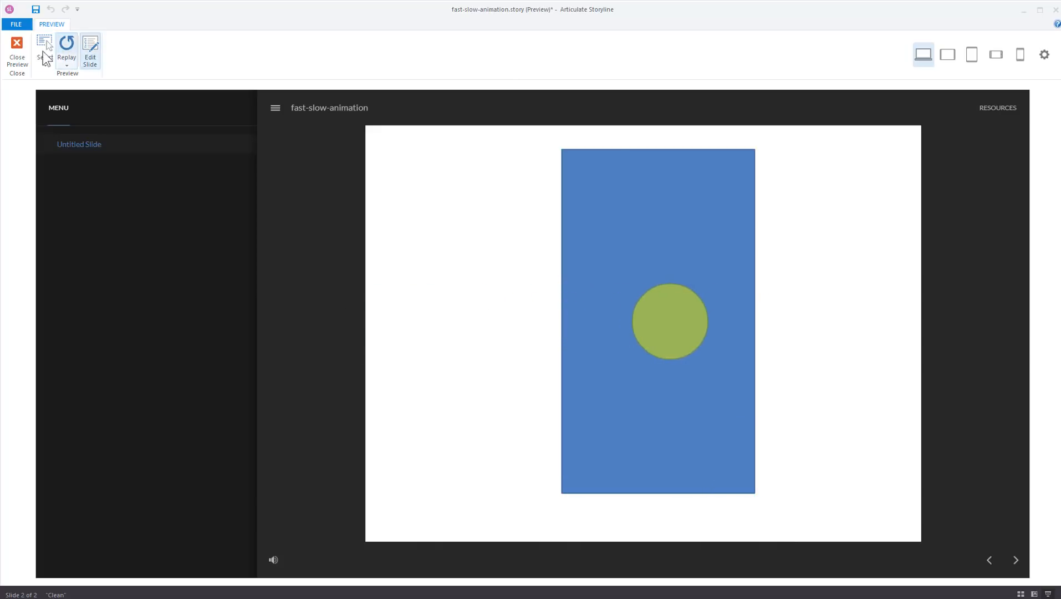
{"action": "left_click", "coordinate": [17, 47]}
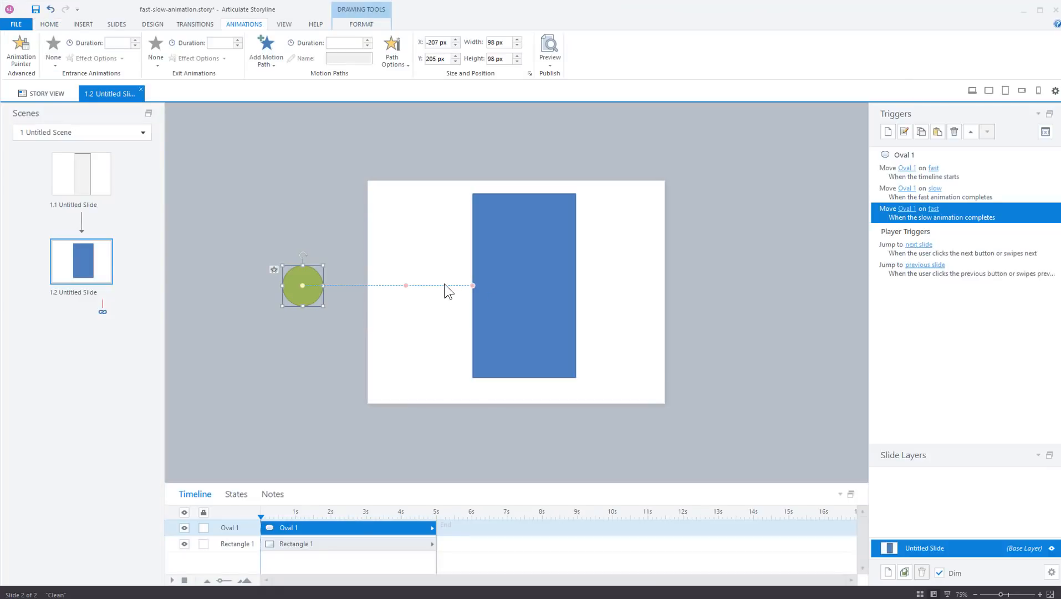
Turn on Relative Start Point for the circle's fast motion path.
{"action": "left_click", "coordinate": [438, 286]}
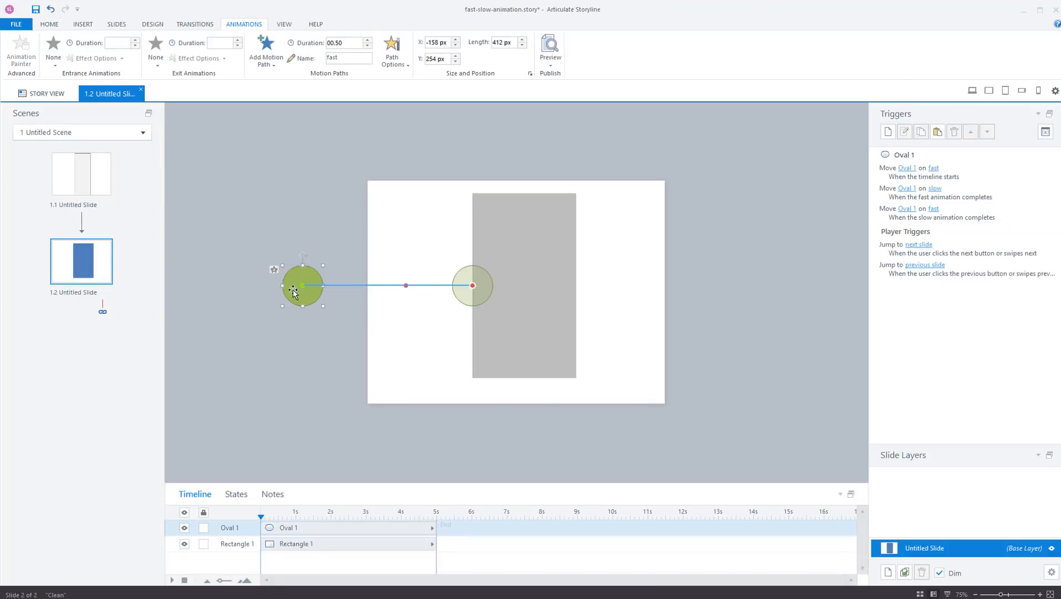
{"action": "left_click", "coordinate": [404, 65]}
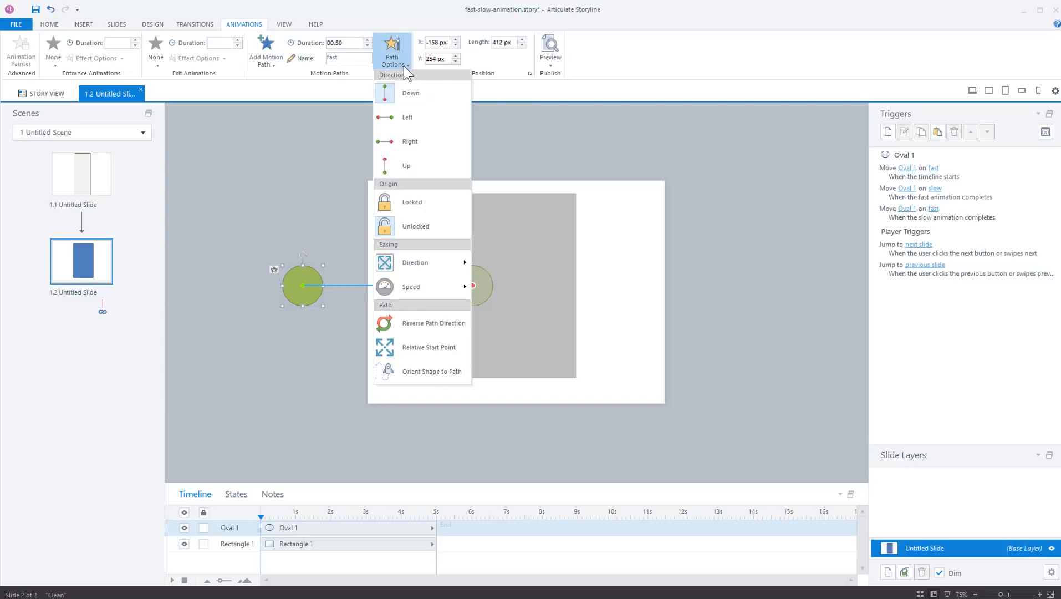
{"action": "left_click", "coordinate": [407, 346]}
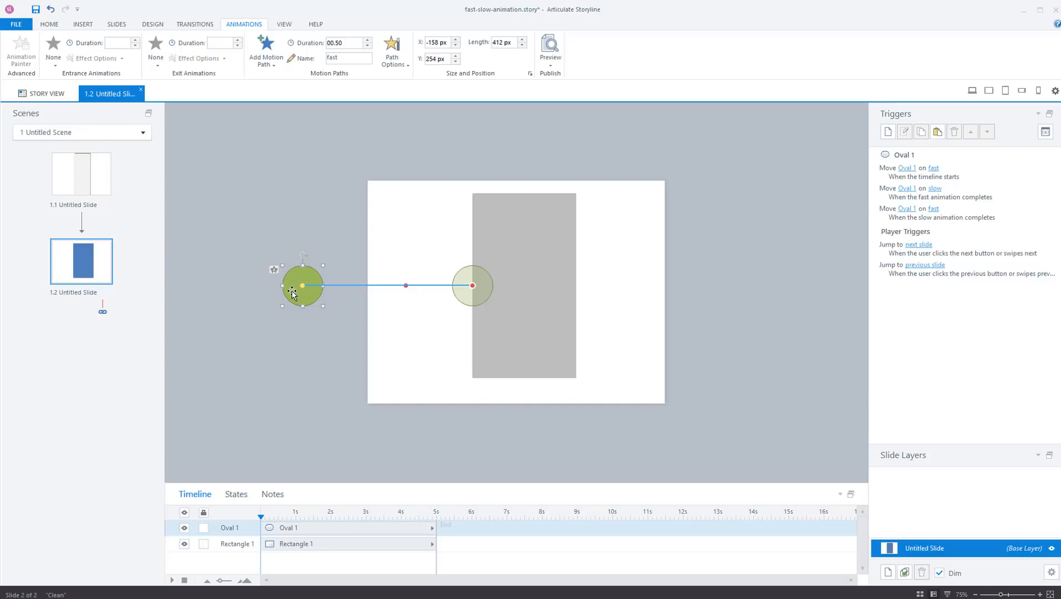
Preview this slide again to check the circle's full movement across the rectangle, and close the preview.
{"action": "left_click", "coordinate": [551, 64]}
{"action": "left_click", "coordinate": [558, 76]}
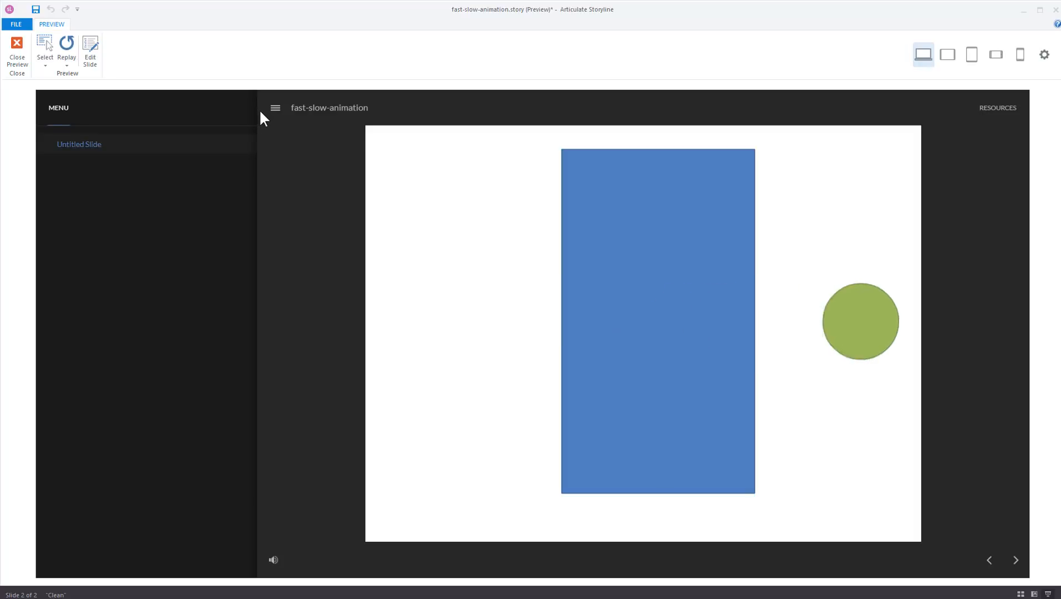
{"action": "left_click", "coordinate": [16, 50]}
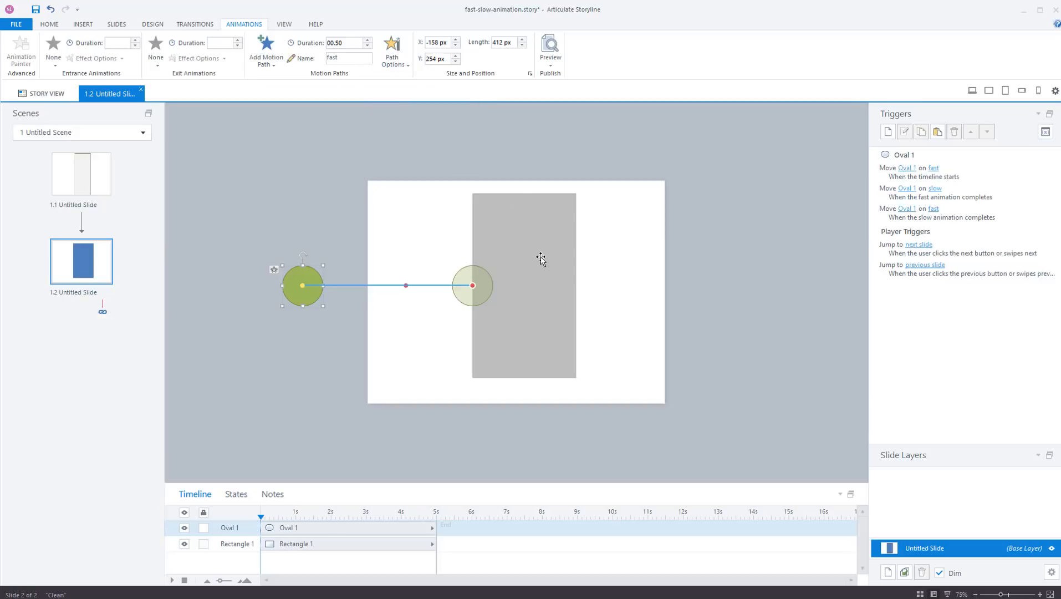
Compare the rectangle's width with the length of the circle's fast motion path, and clear the selection.
{"action": "left_click", "coordinate": [530, 239]}
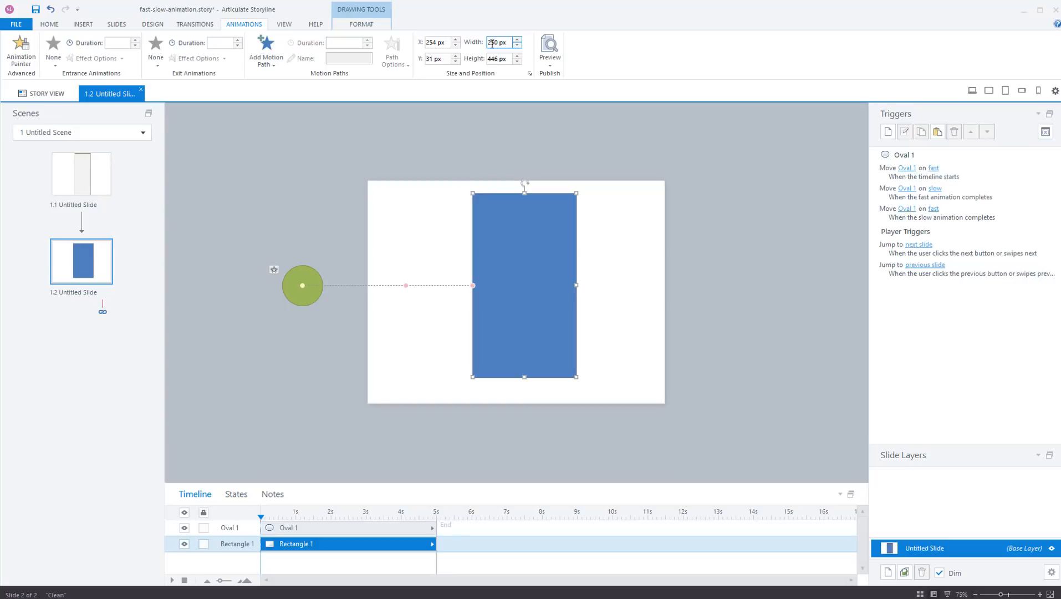
{"action": "left_click", "coordinate": [451, 285]}
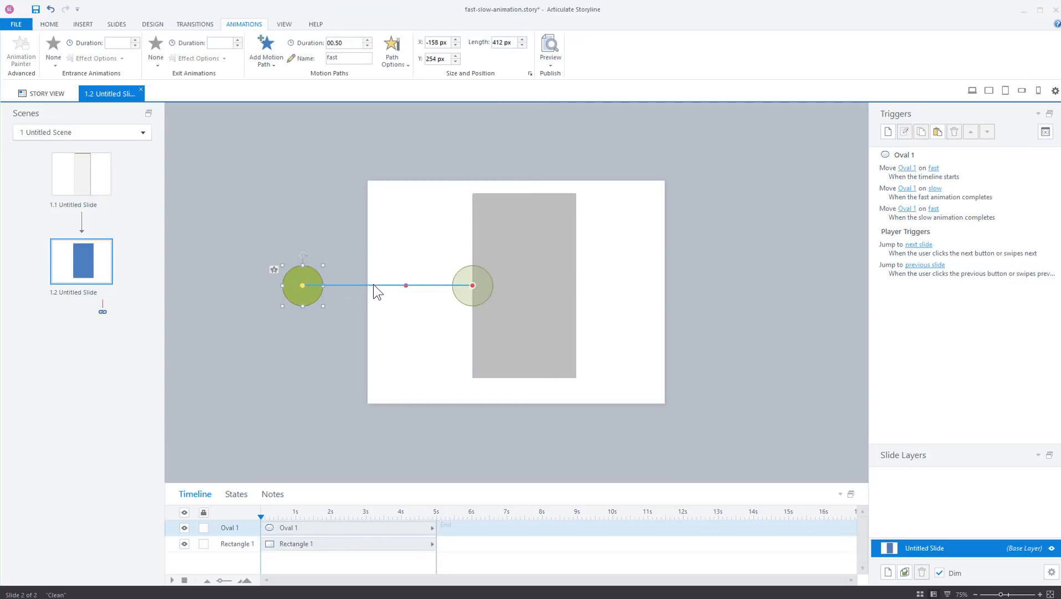
{"action": "left_click", "coordinate": [707, 281]}
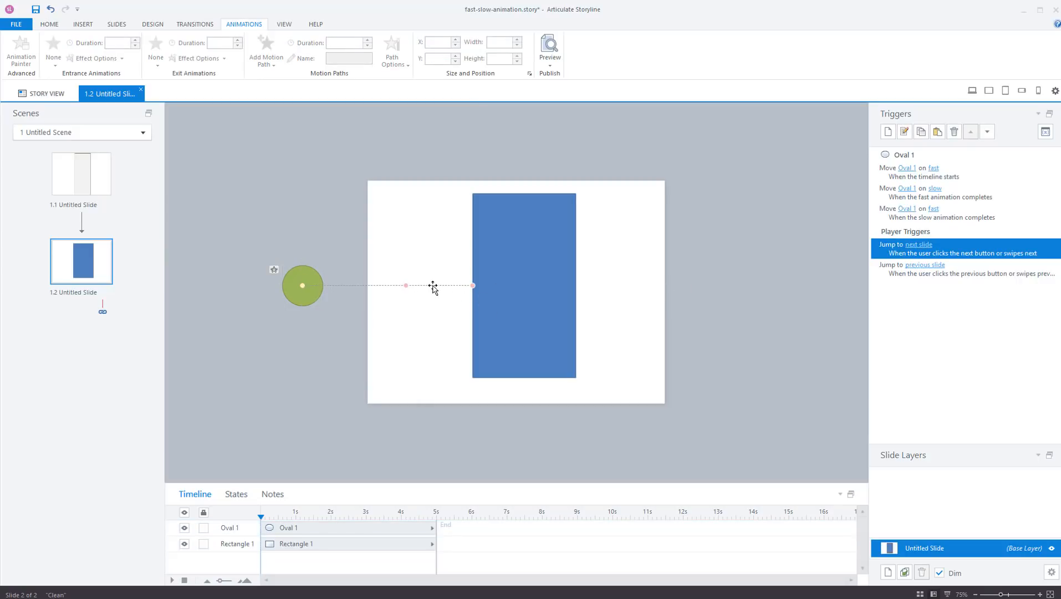
Set the easing direction of the circle's slow motion path to In & Out.
{"action": "left_click", "coordinate": [376, 285]}
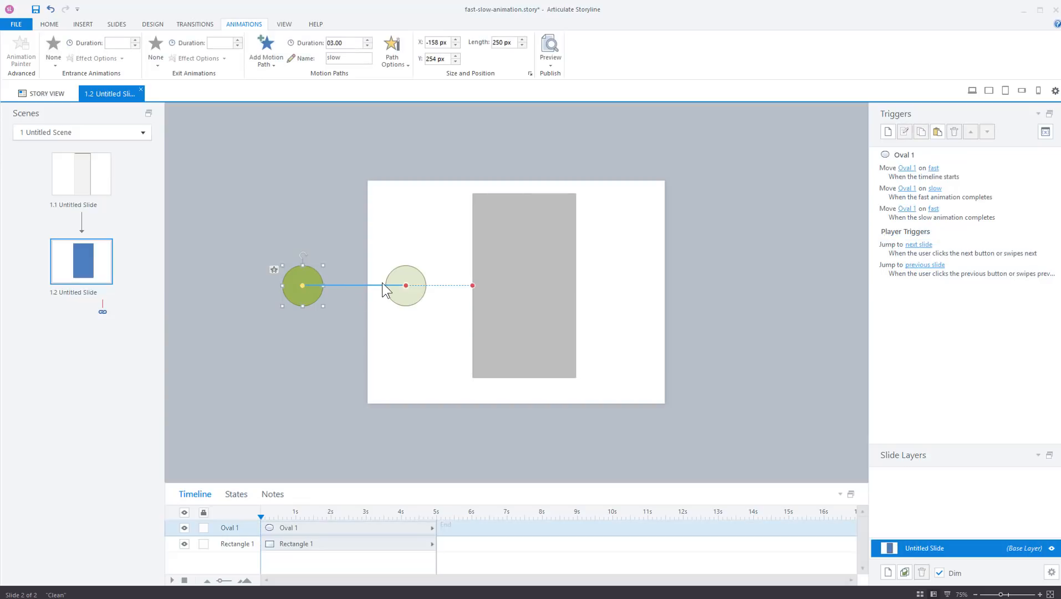
{"action": "left_click", "coordinate": [407, 65]}
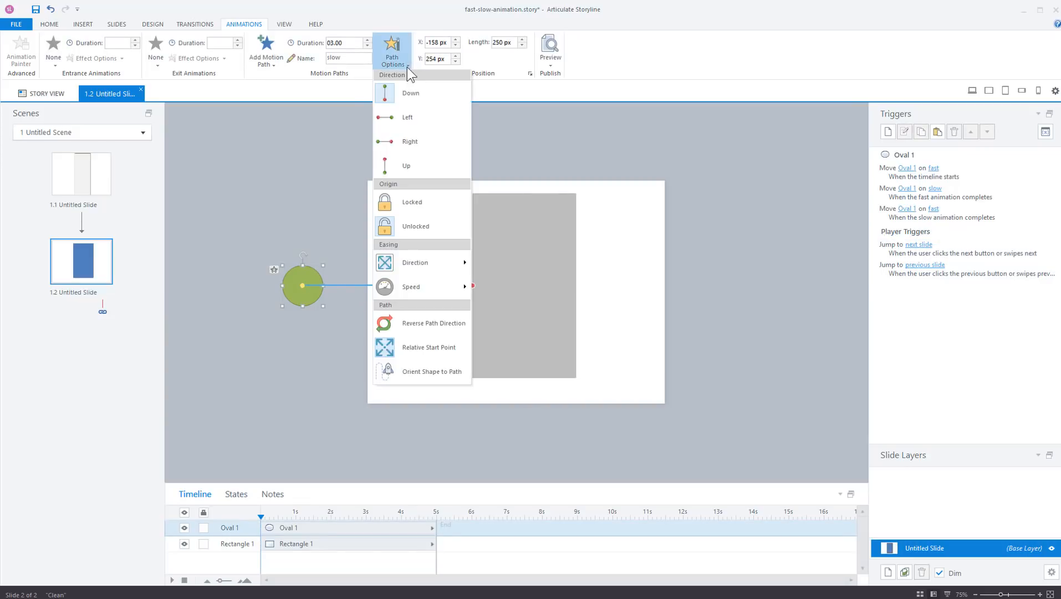
{"action": "mouse_move", "coordinate": [423, 259]}
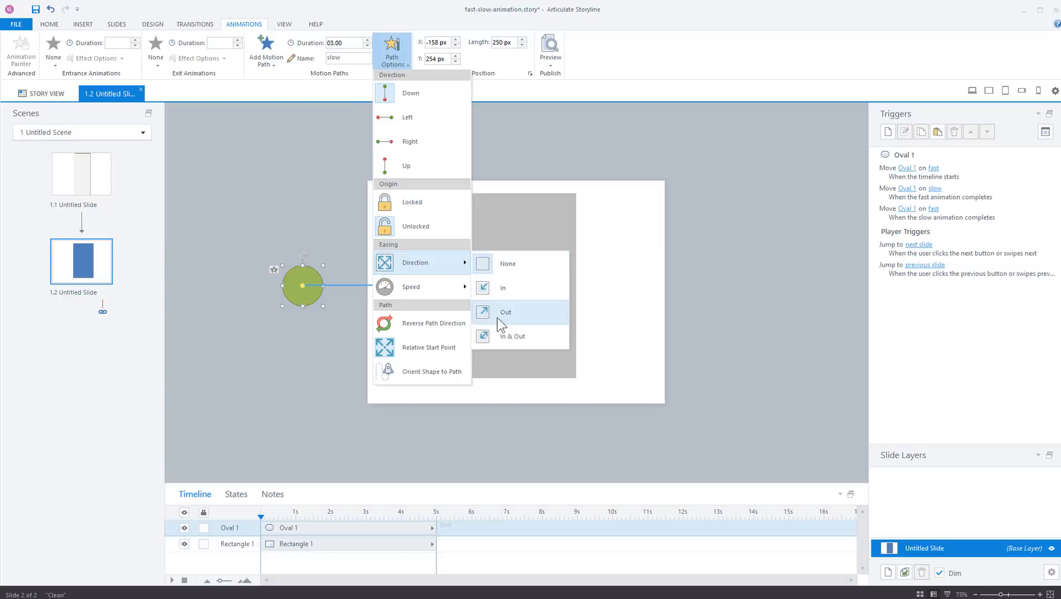
{"action": "left_click", "coordinate": [493, 338]}
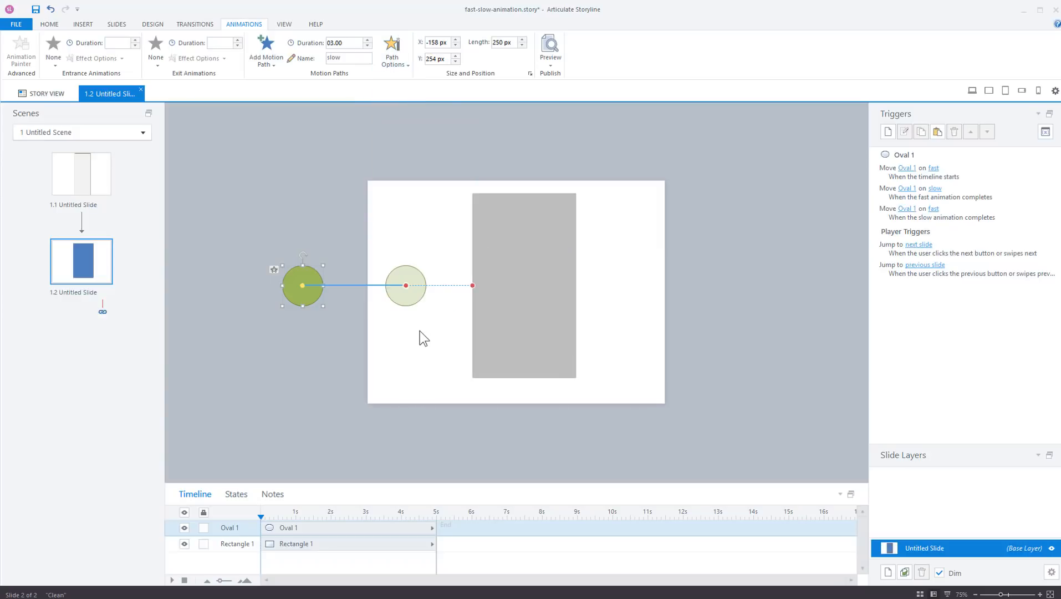
Preview this slide to check how the slow segment moves with In & Out easing, and close the preview.
{"action": "left_click", "coordinate": [550, 65]}
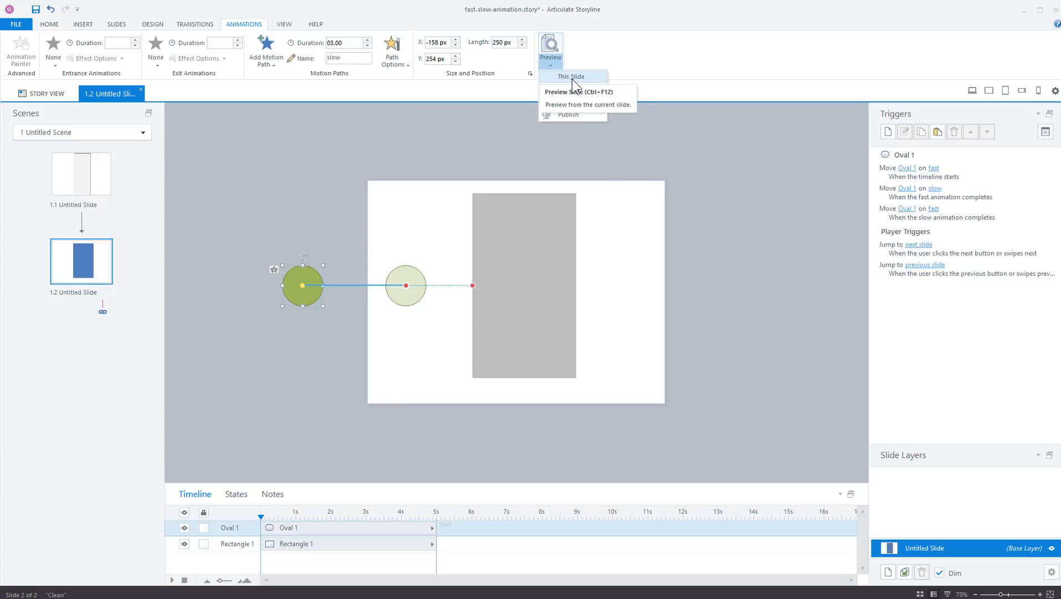
{"action": "left_click", "coordinate": [562, 76]}
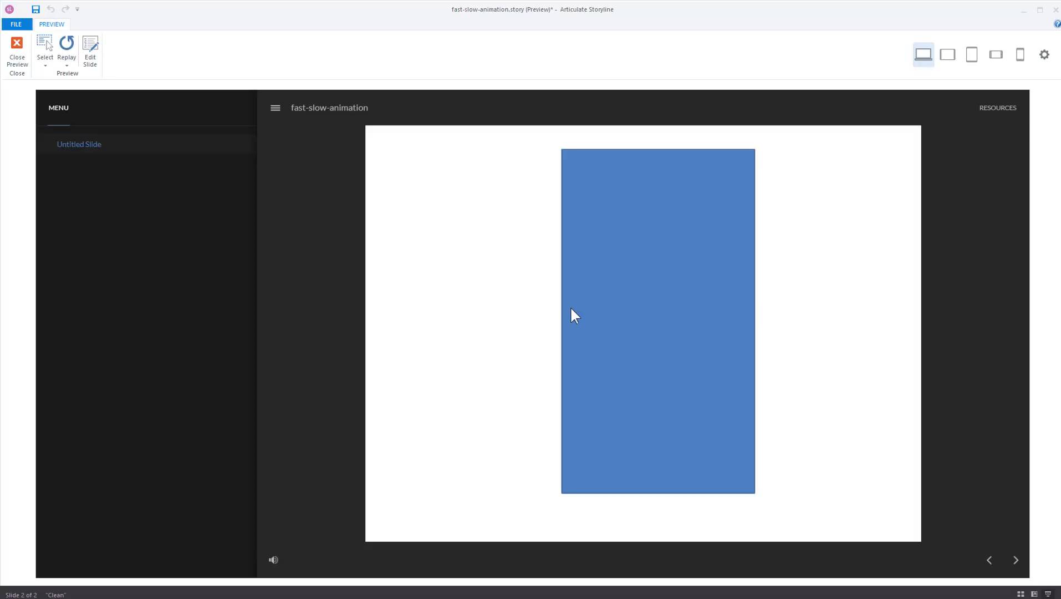
{"action": "left_click", "coordinate": [17, 53]}
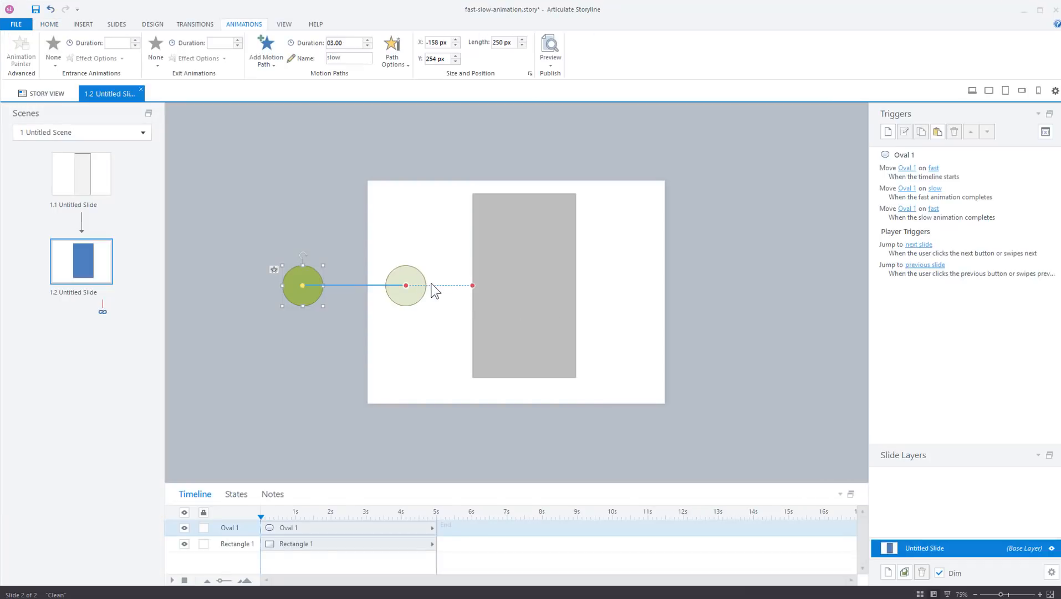
Set the slow motion path's easing direction back to None and deselect the path.
{"action": "left_click", "coordinate": [400, 65]}
{"action": "mouse_move", "coordinate": [419, 270]}
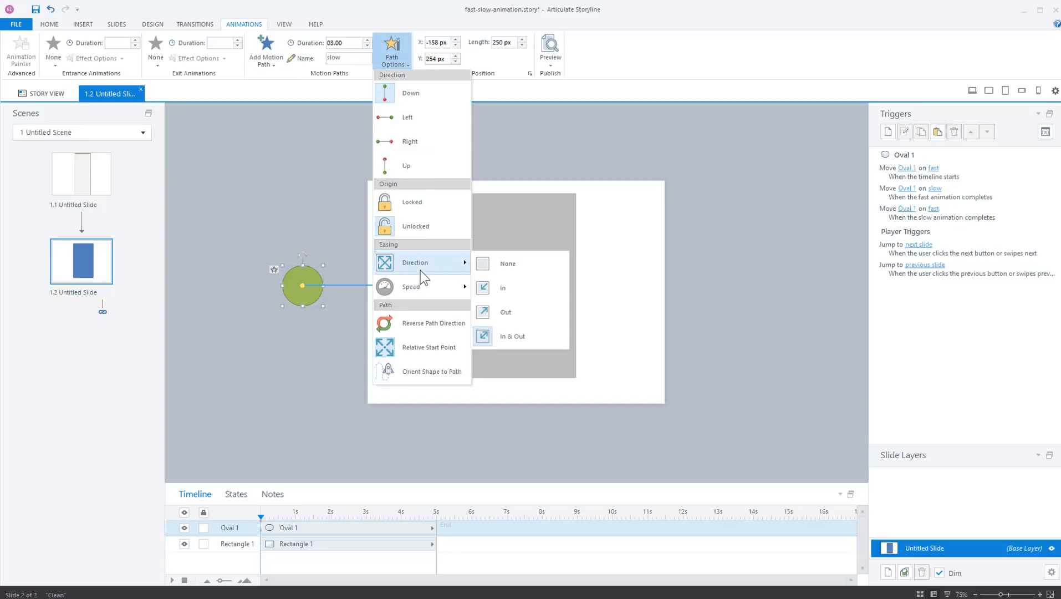
{"action": "left_click", "coordinate": [489, 269]}
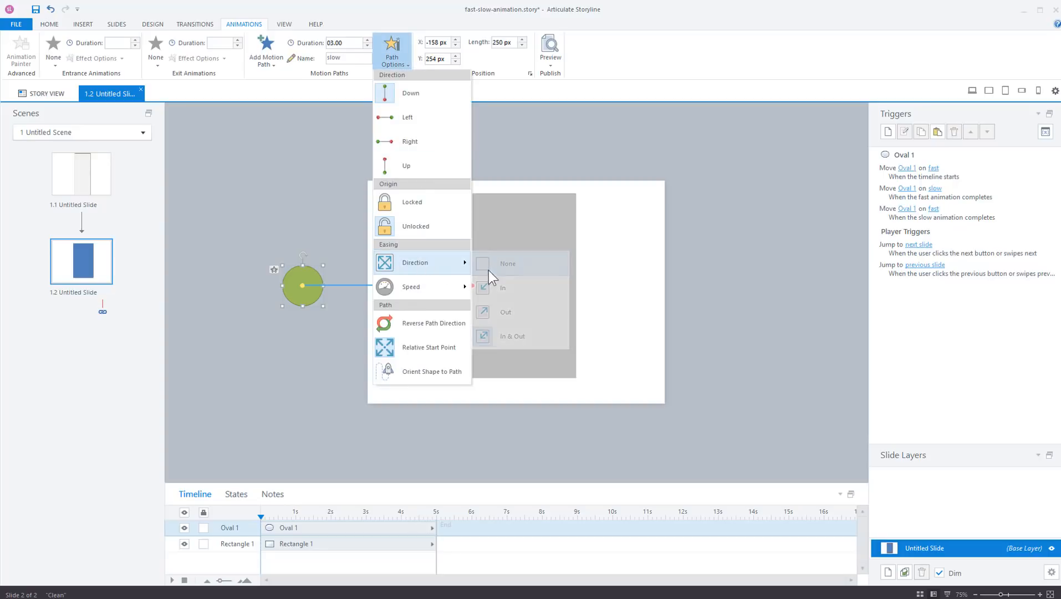
{"action": "left_click", "coordinate": [699, 278]}
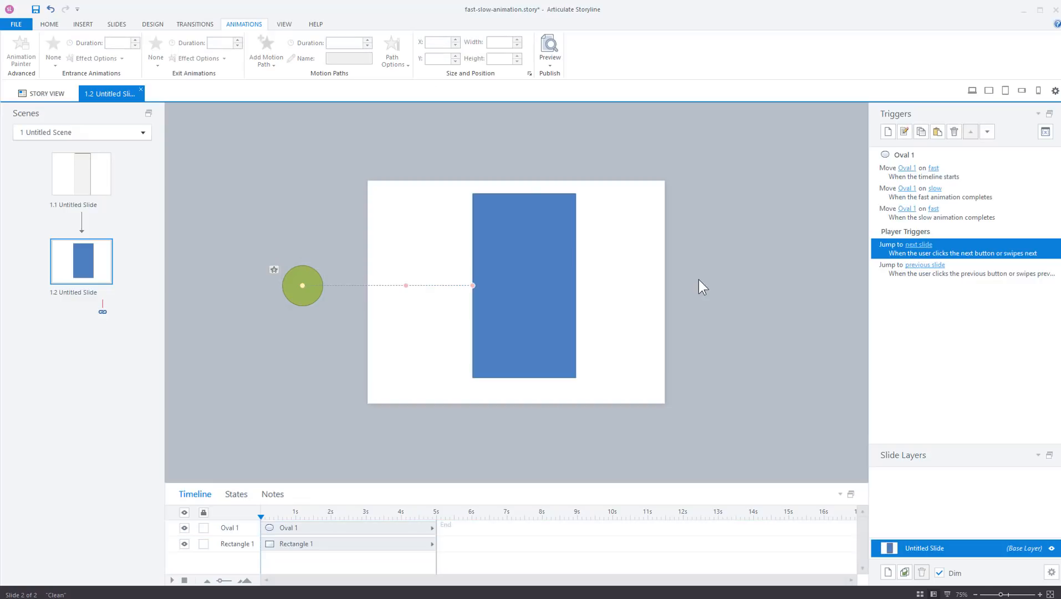